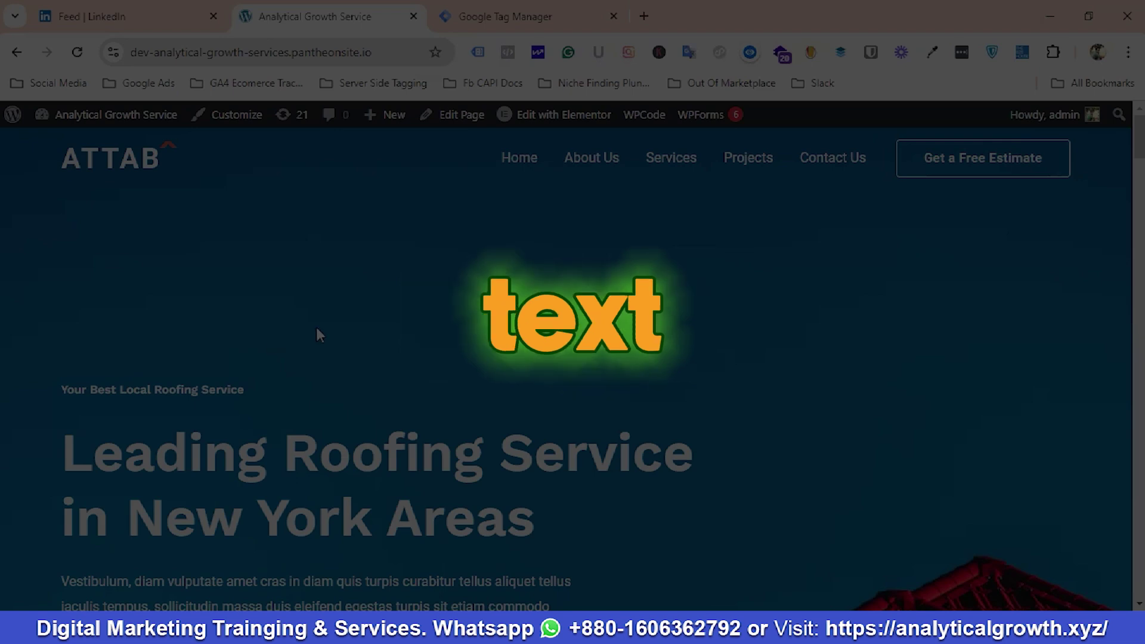
Look over the empty Tag Manager workspace, then go back to the roofing website.
scroll(353, 311, down, 5)
scroll(408, 316, up, 5)
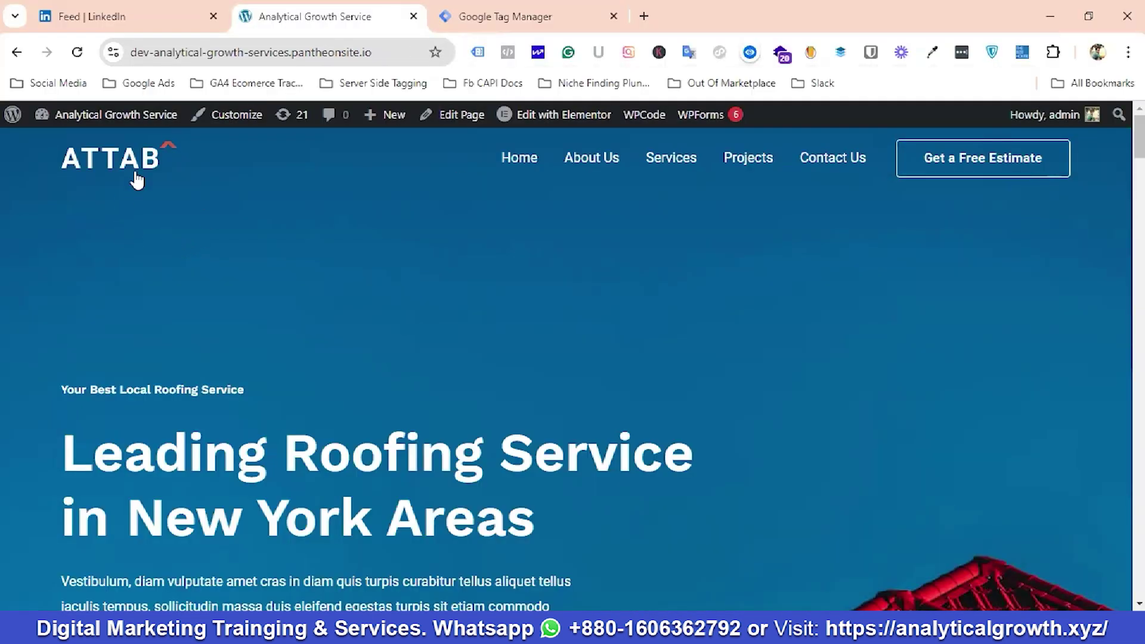
click(513, 19)
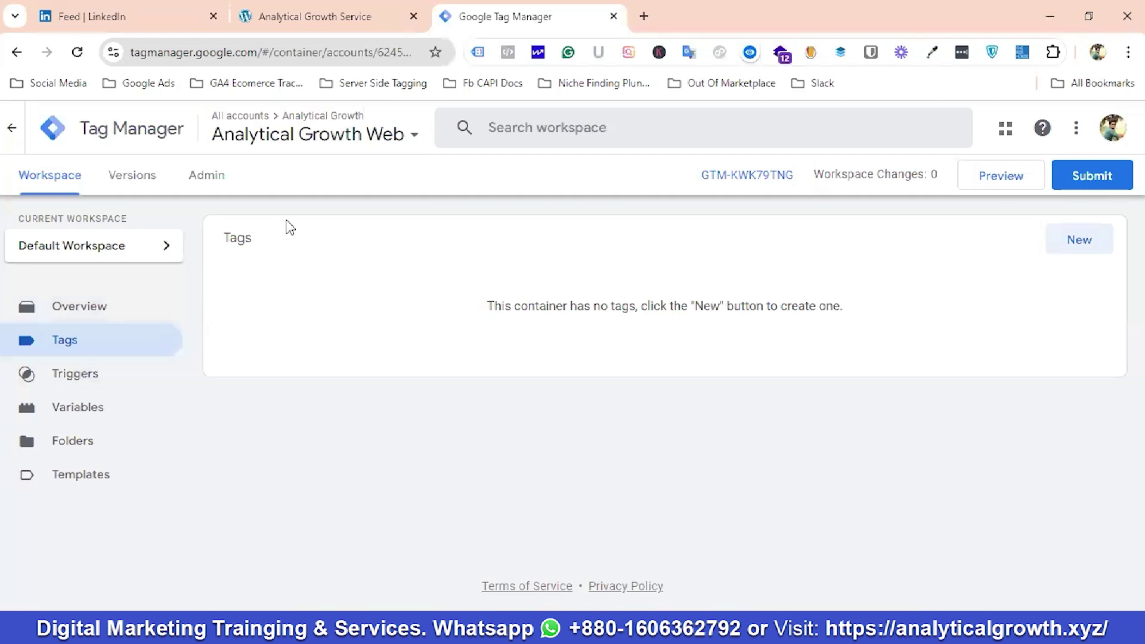
click(316, 16)
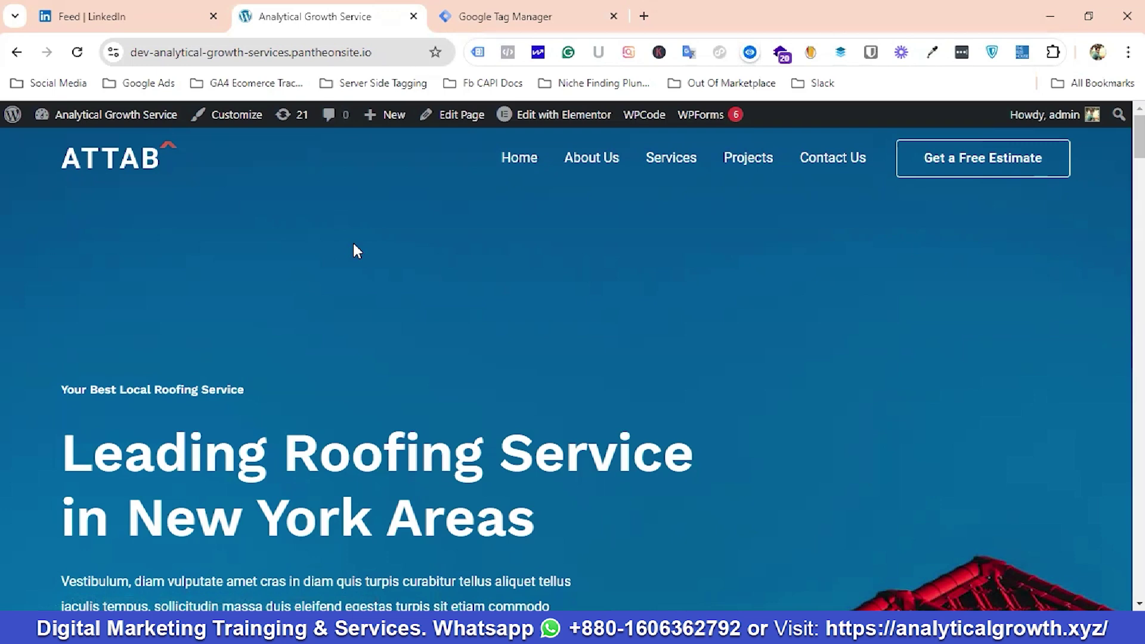
Enable Tag Assistant Legacy on the roofing site, reload it, and confirm its single GTM container loads.
click(478, 53)
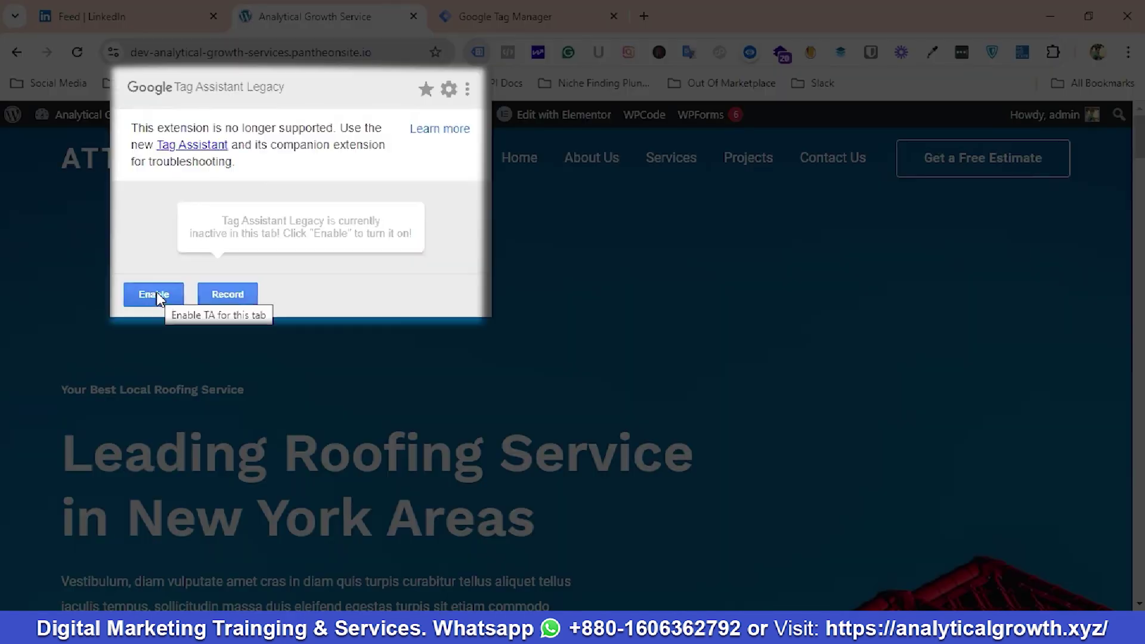
click(159, 301)
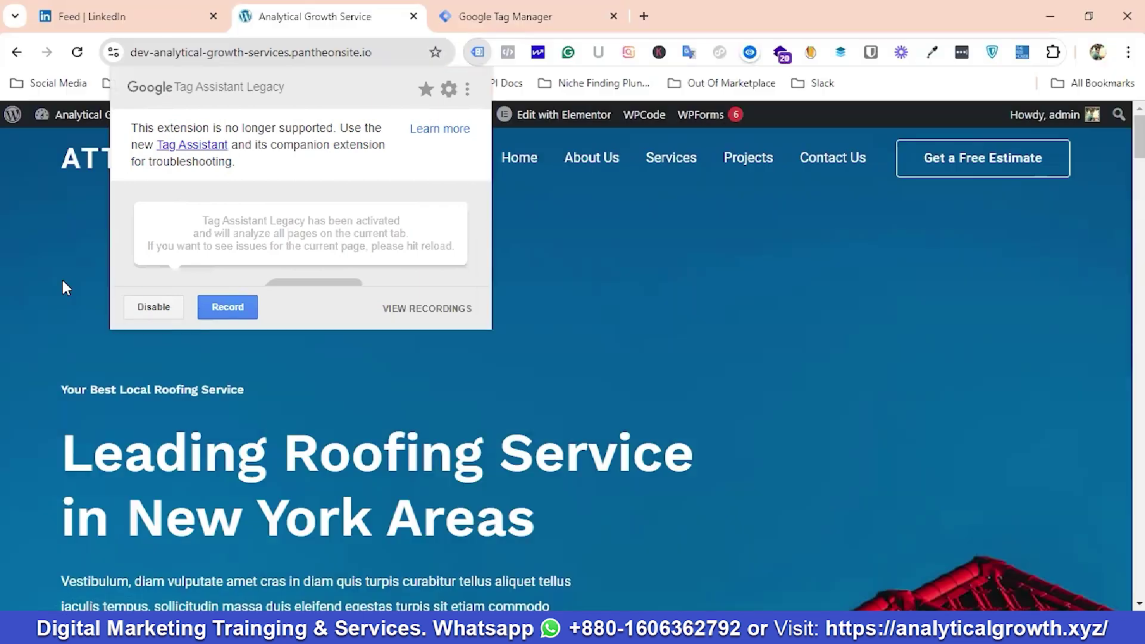
click(66, 288)
click(78, 52)
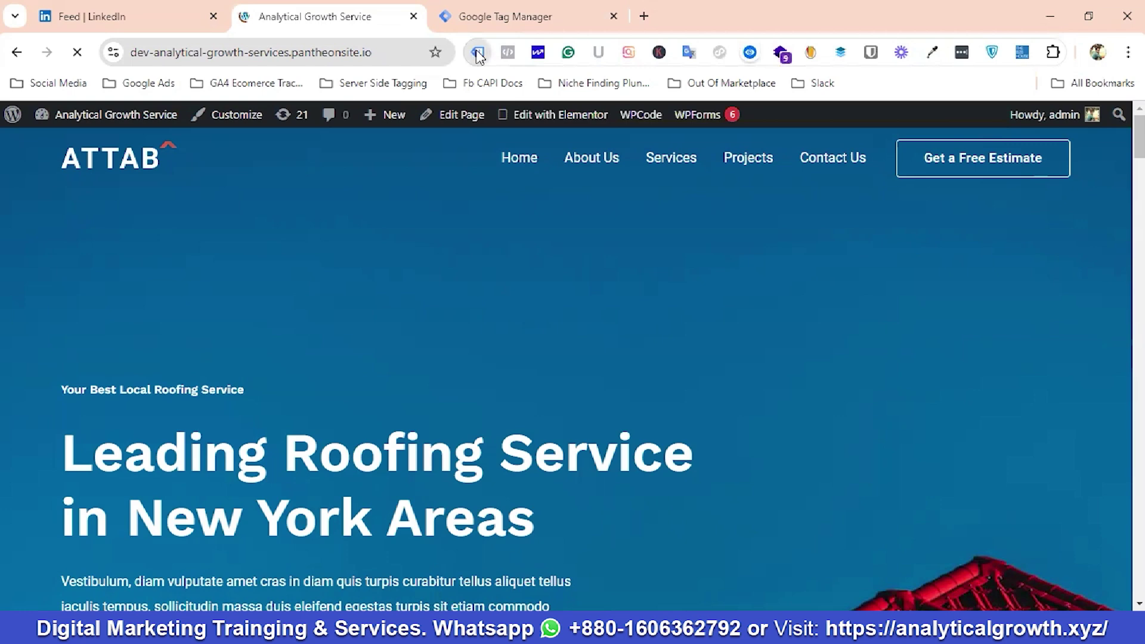
click(478, 52)
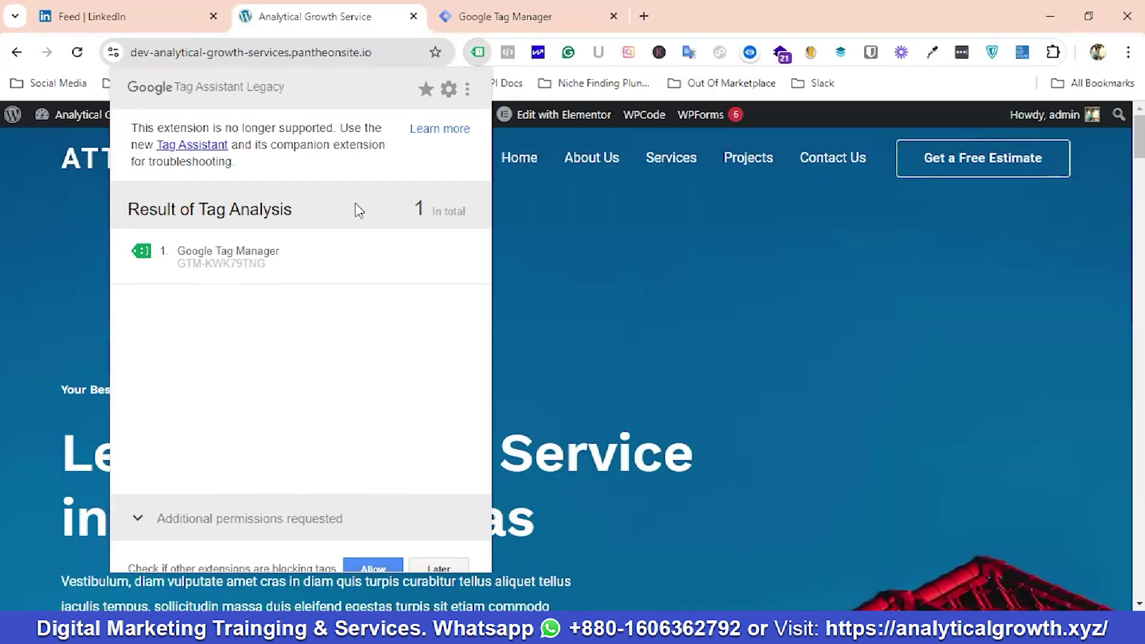
click(523, 13)
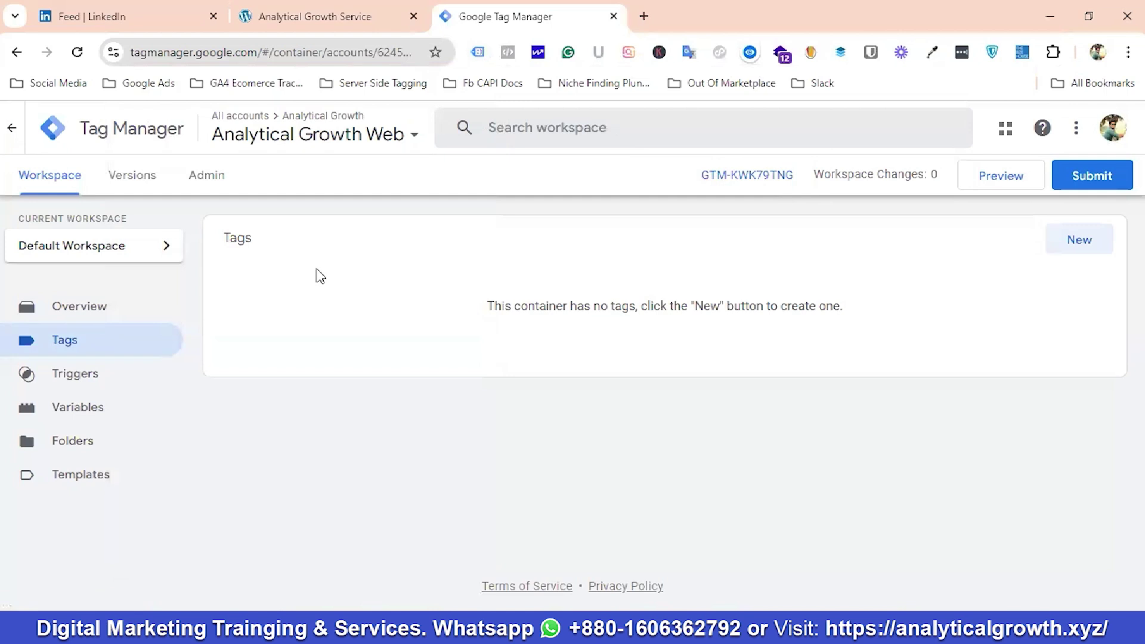
From the LinkedIn feed, open Campaign Manager's list of two on-hold ad accounts via Advertise.
click(348, 18)
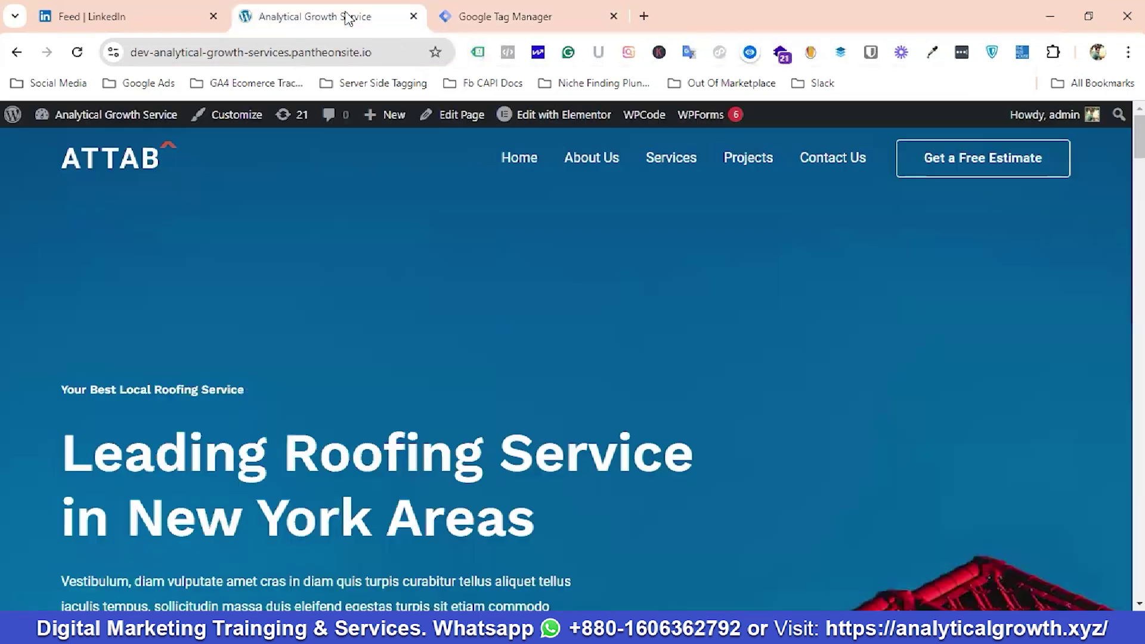
mouse_move(152, 18)
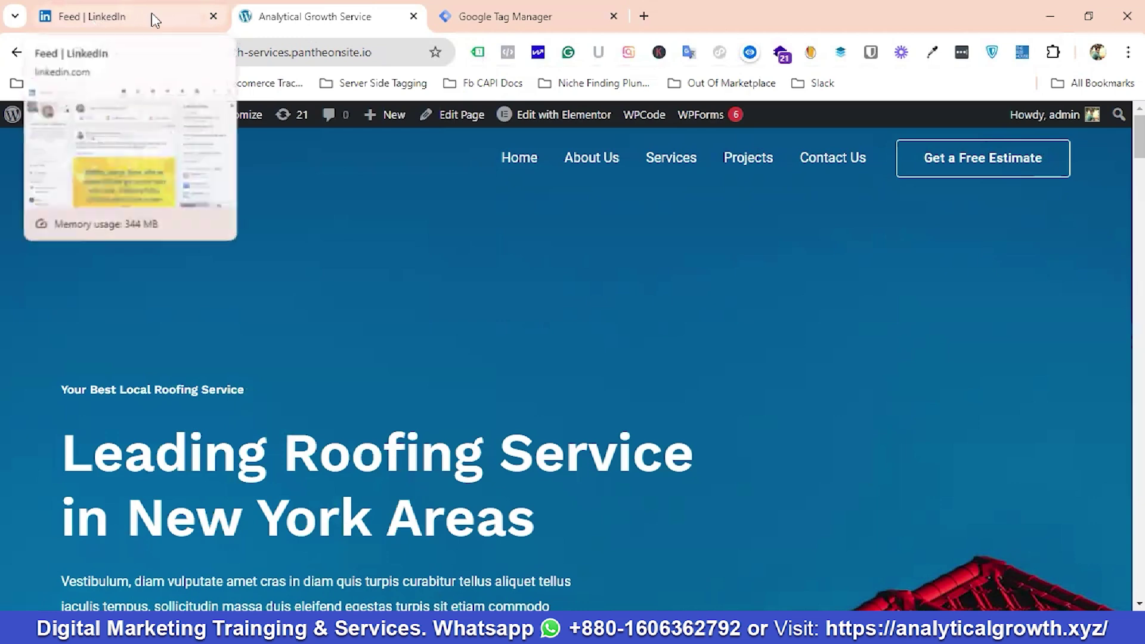
click(155, 20)
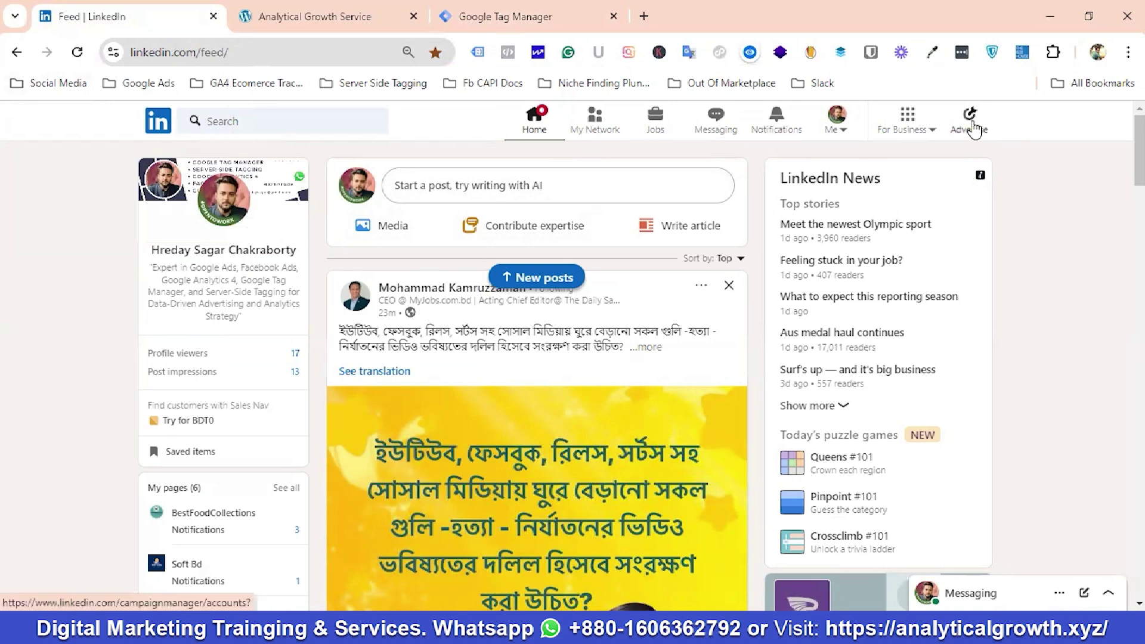
click(970, 126)
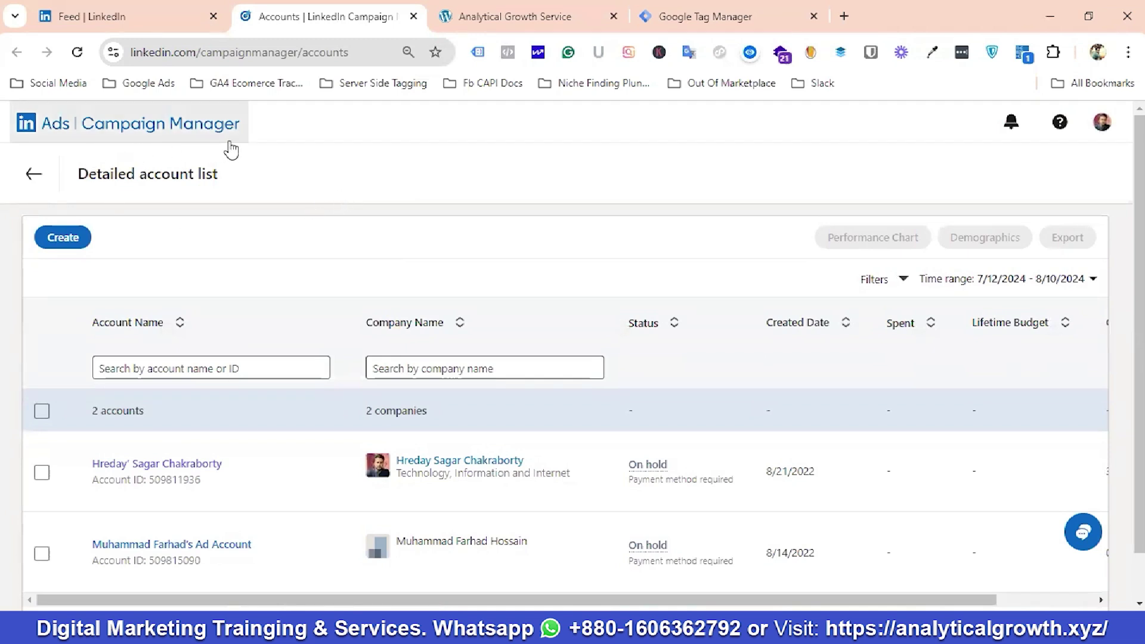
Open the first ad account and dismiss the Website Actions announcement.
scroll(342, 203, down, 1)
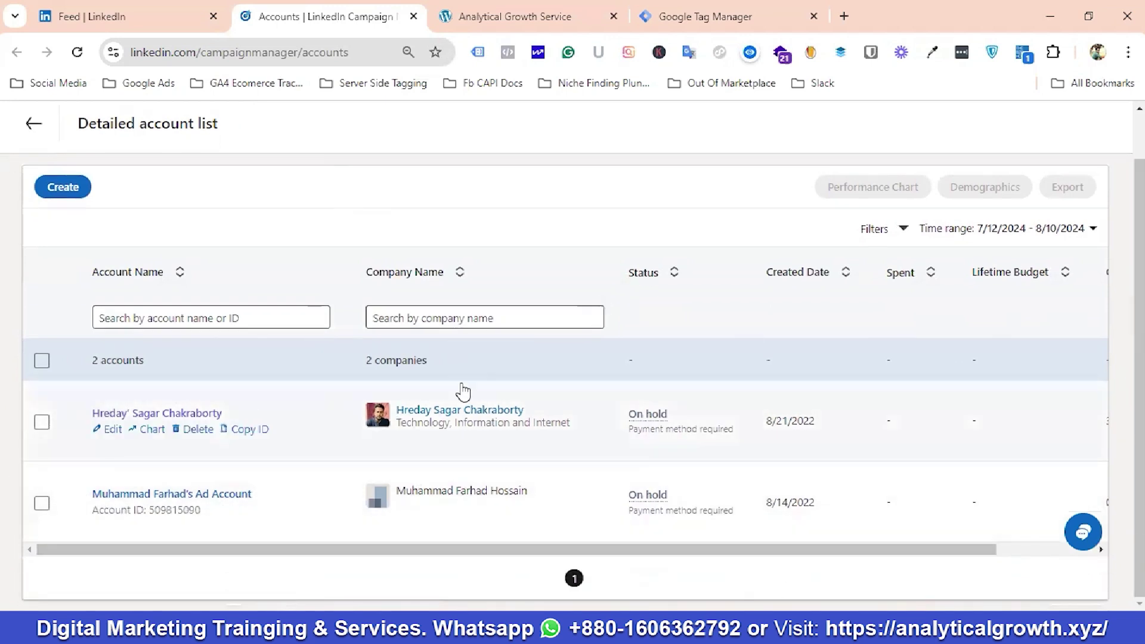
scroll(355, 459, up, 1)
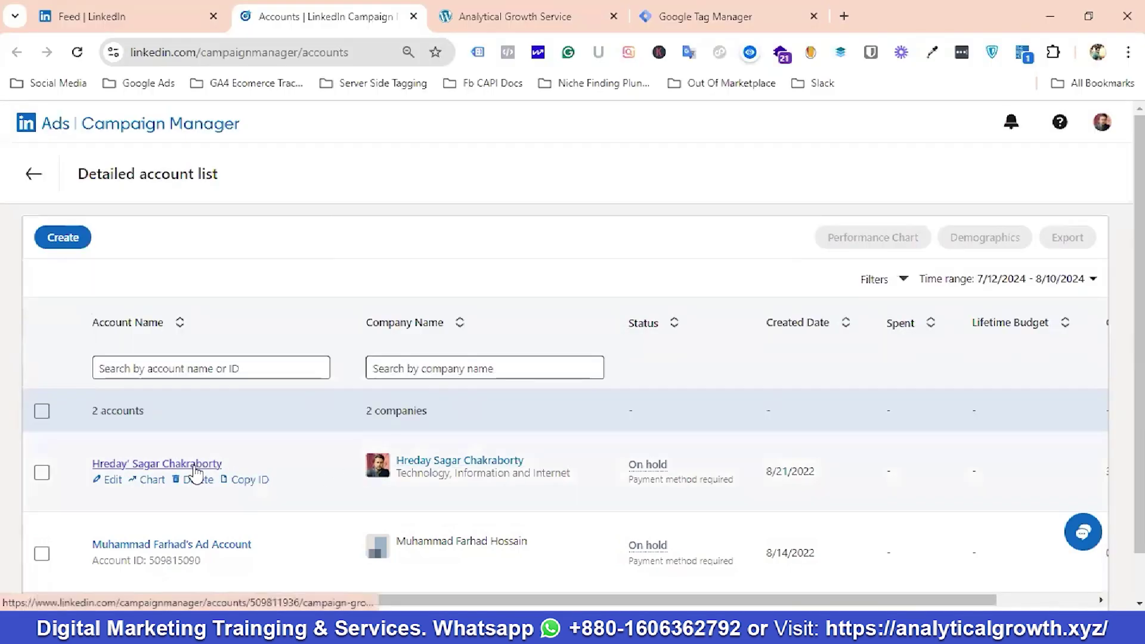
click(193, 467)
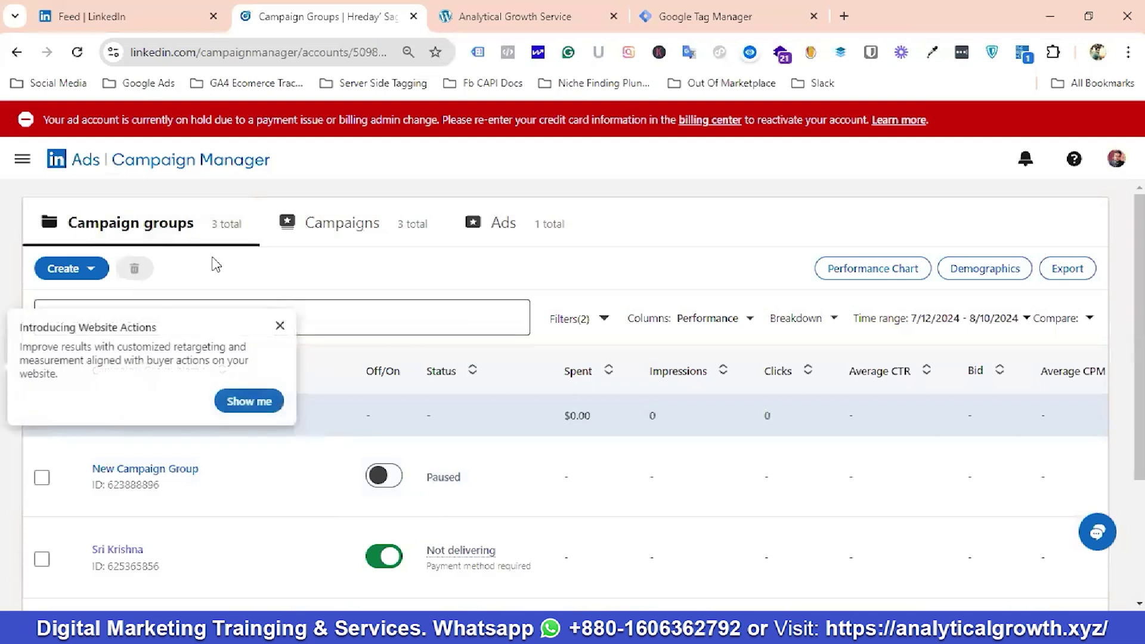
click(280, 325)
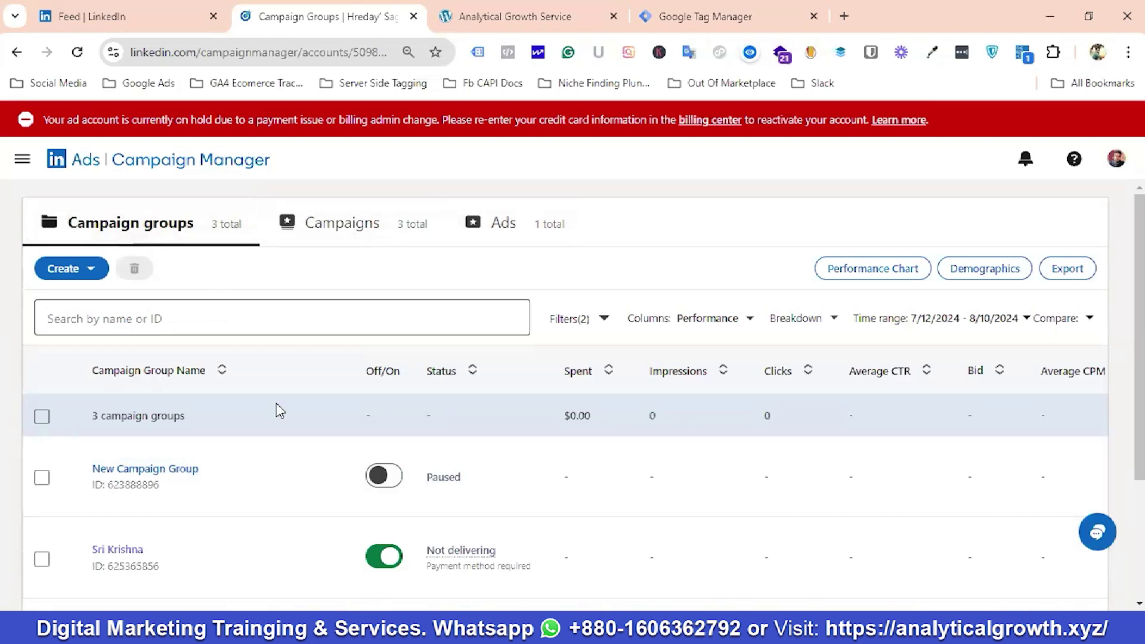
Browse the campaign groups and view New Campaign Group's campaigns, which has no records.
scroll(520, 387, down, 3)
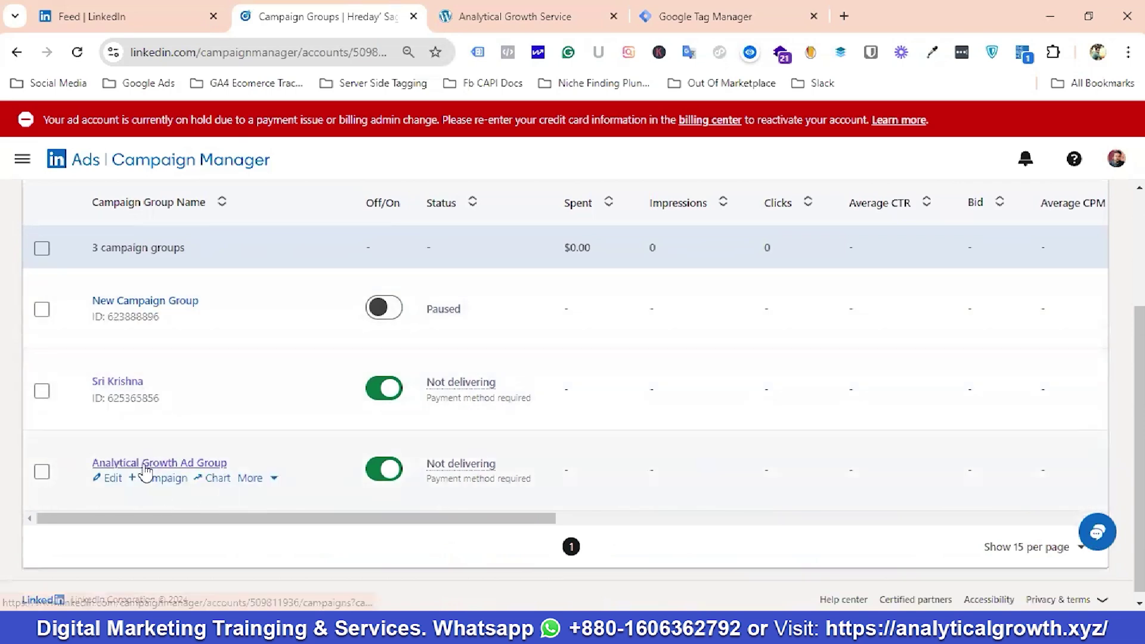
scroll(217, 303, up, 3)
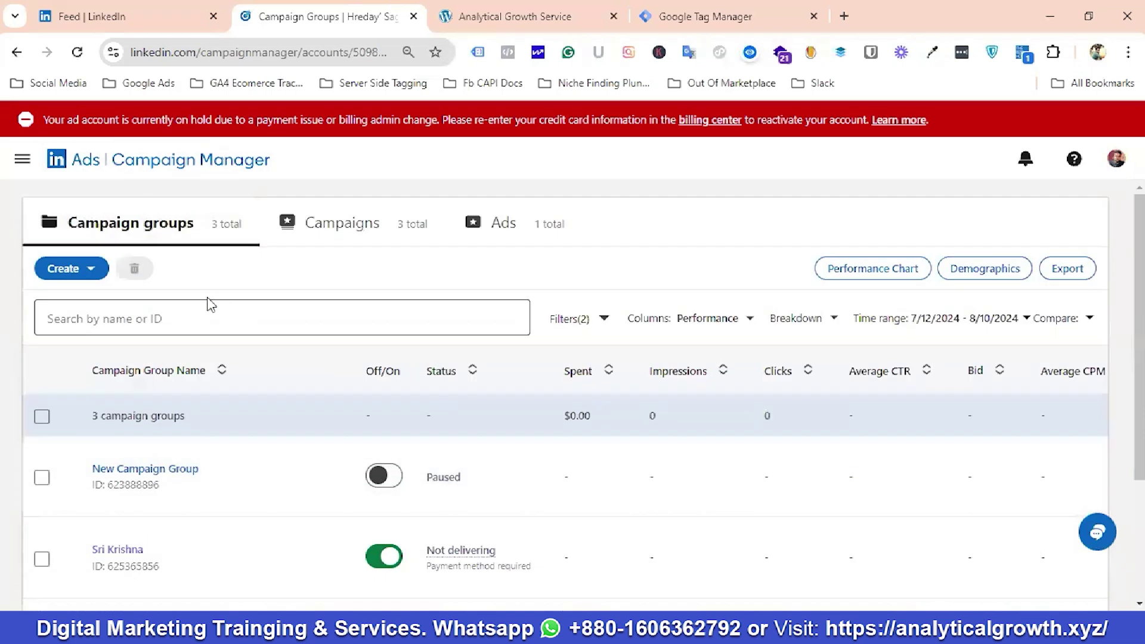
scroll(298, 358, down, 3)
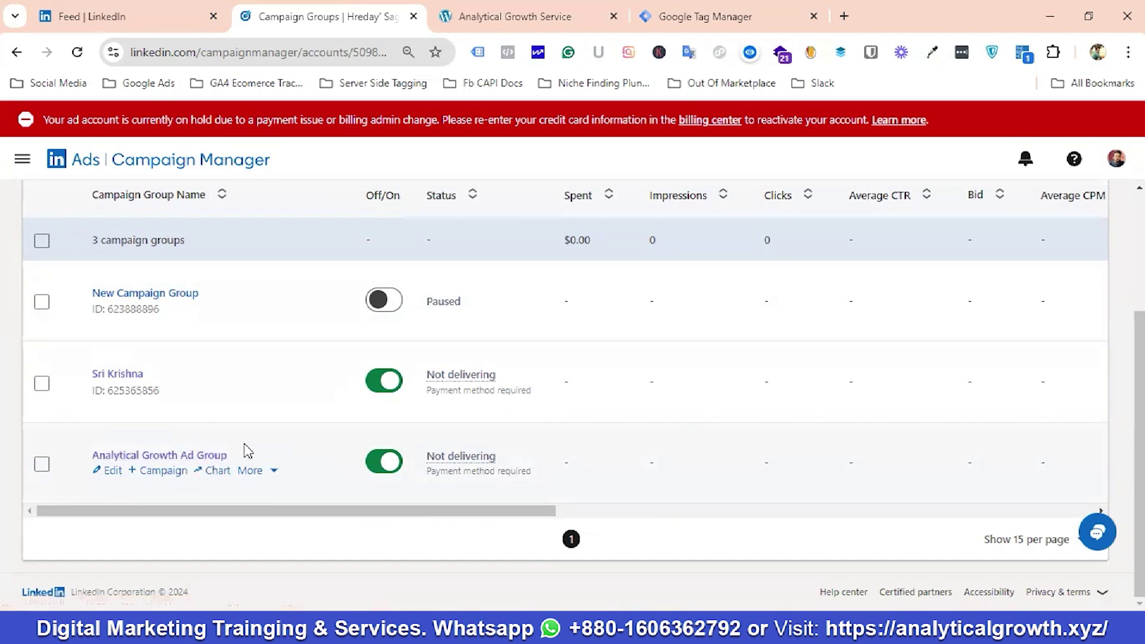
scroll(253, 447, up, 3)
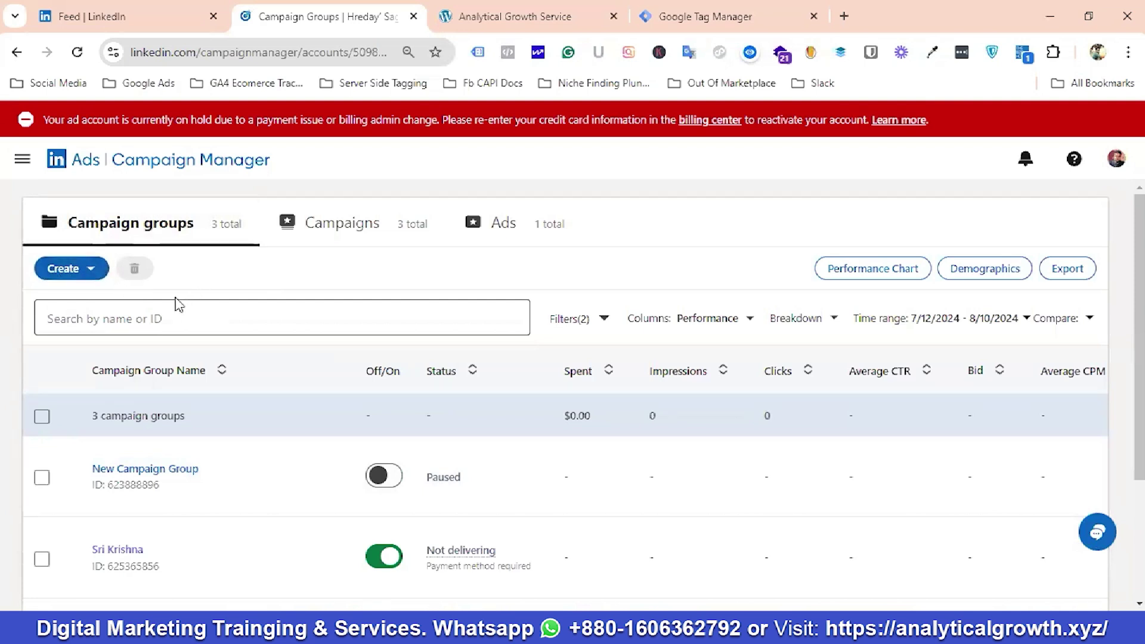
click(233, 305)
scroll(248, 322, down, 3)
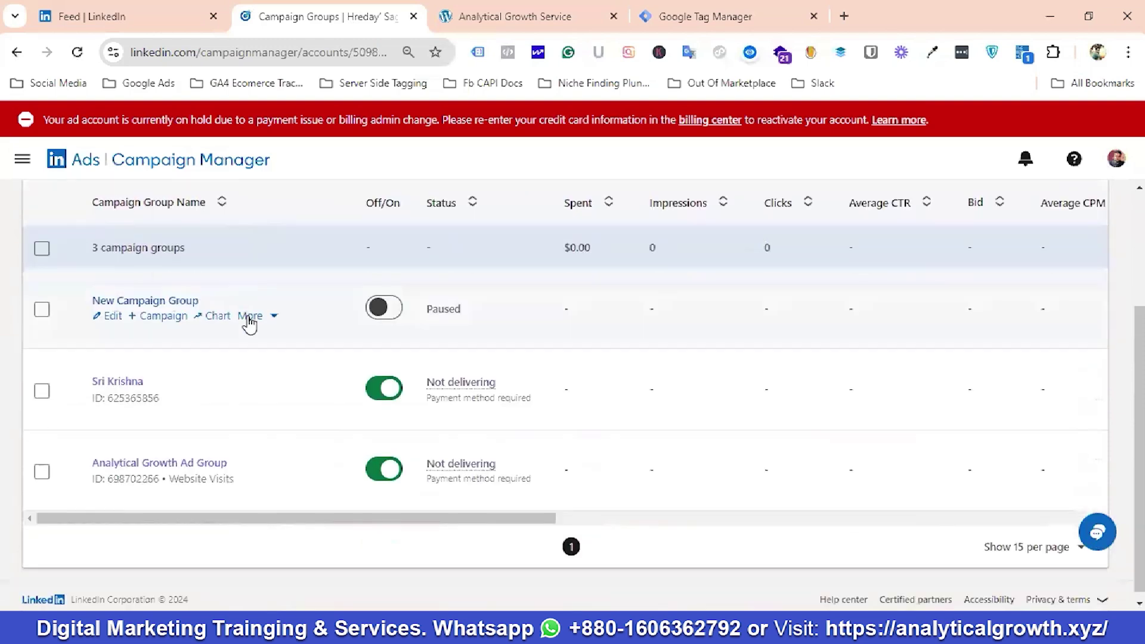
scroll(248, 314, up, 3)
scroll(252, 315, down, 3)
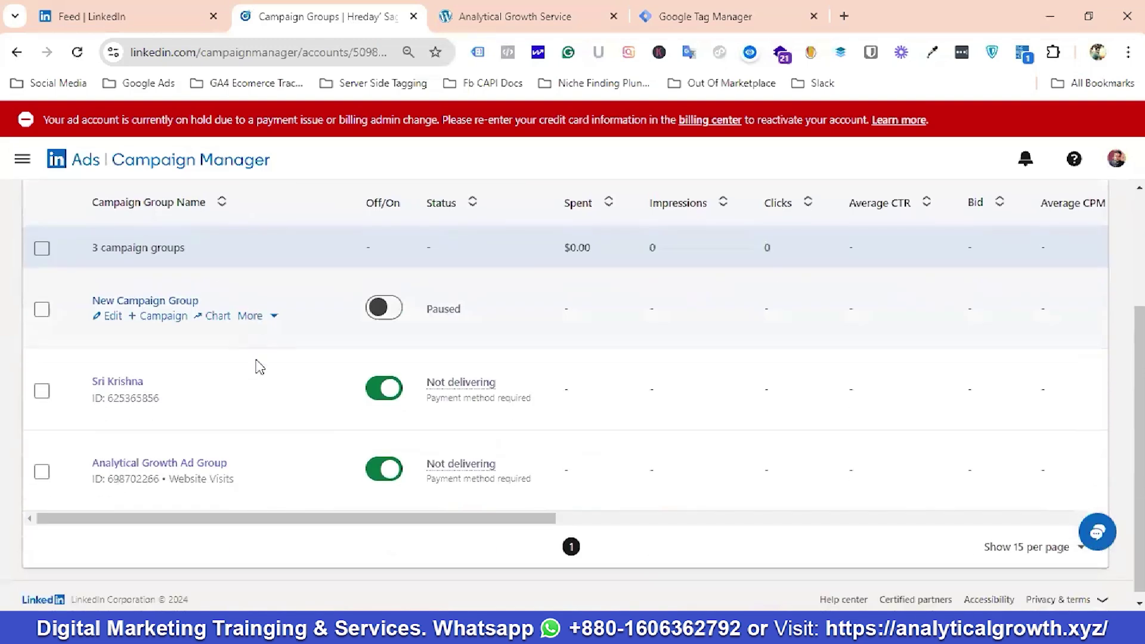
click(131, 474)
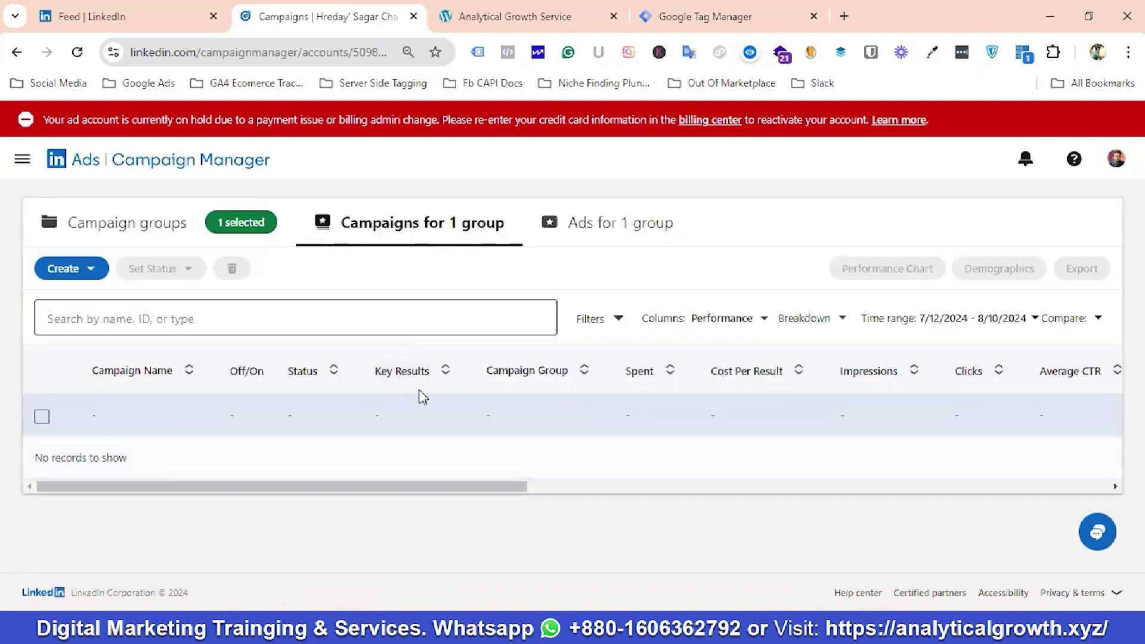
Go to Analyze > Sources to see the Insight Tag listed as connected.
click(22, 159)
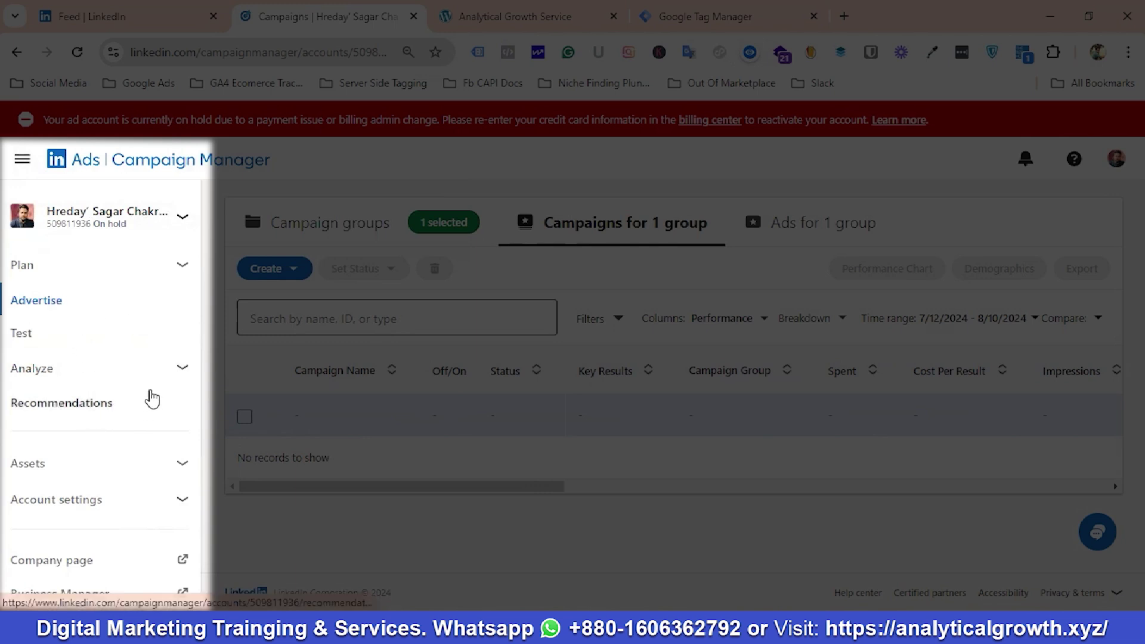
click(169, 368)
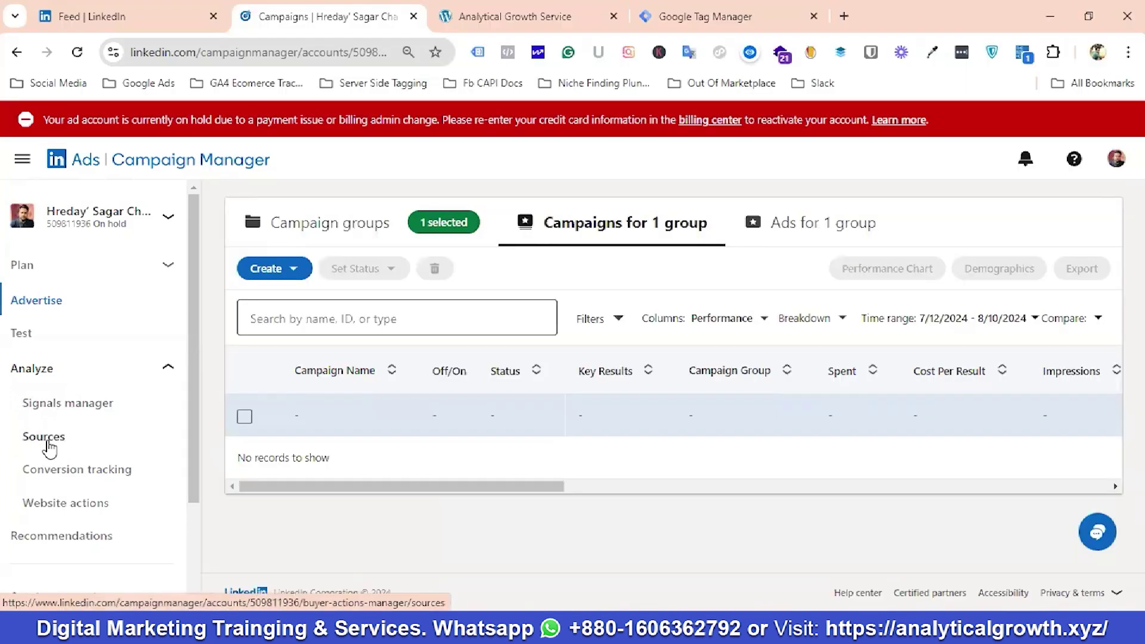
click(44, 437)
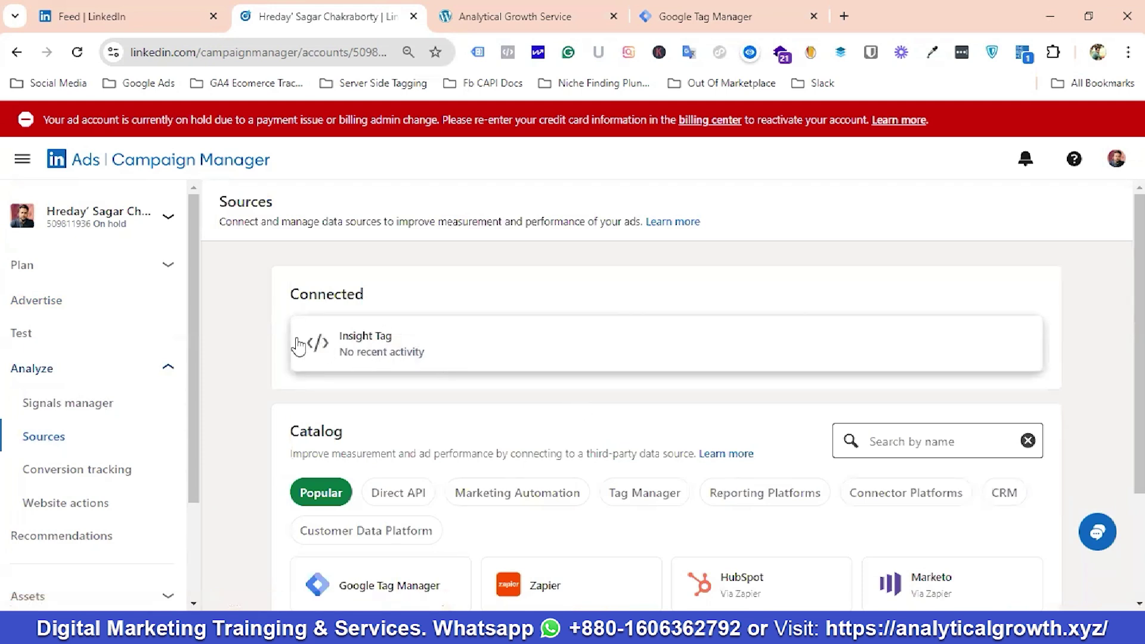
Open the connected Insight Tag's details and review its installation options.
click(386, 348)
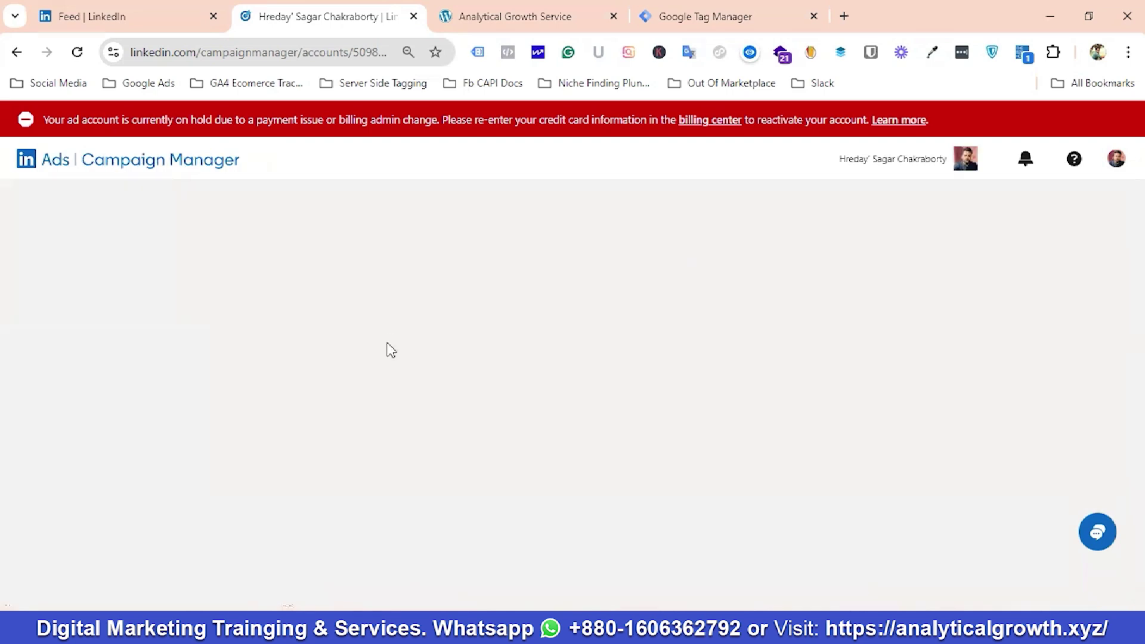
scroll(573, 404, down, 3)
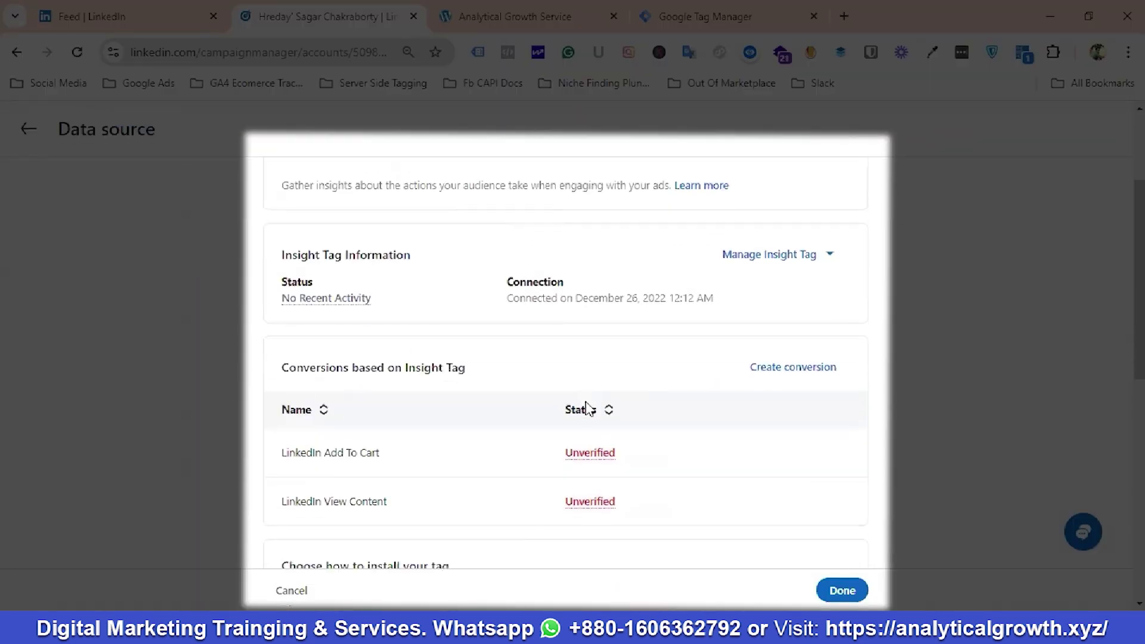
scroll(634, 417, down, 4)
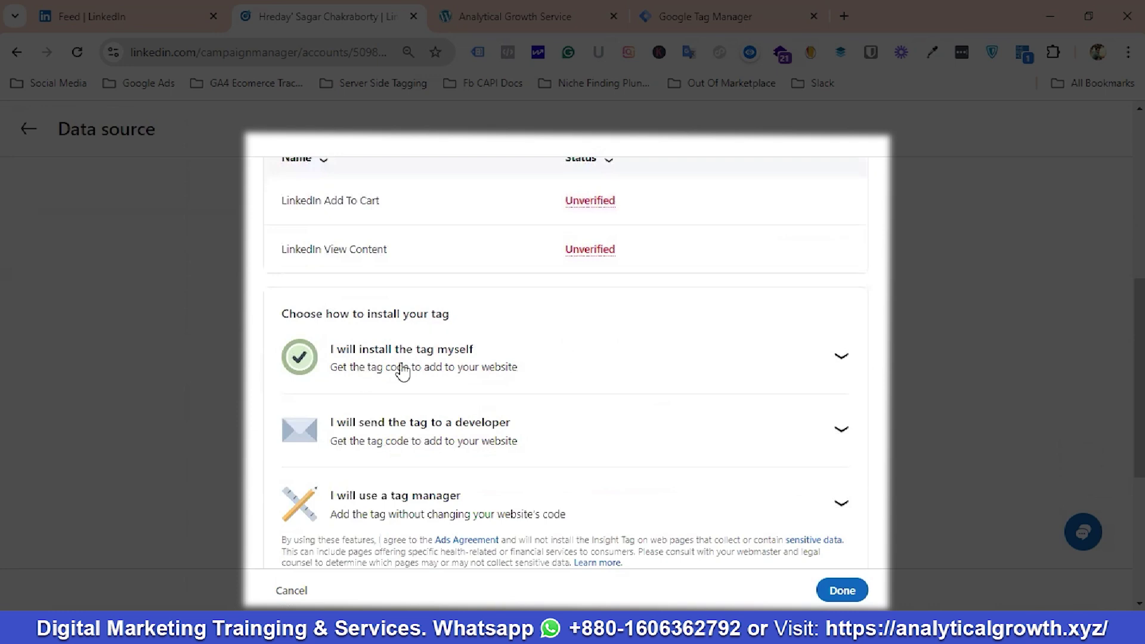
scroll(574, 398, down, 2)
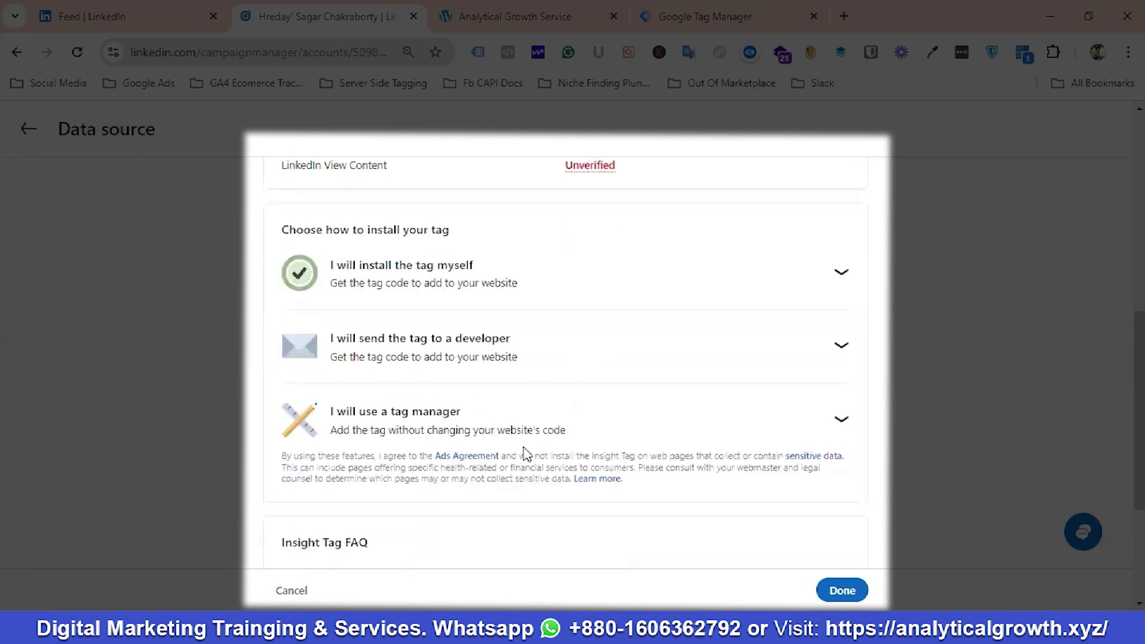
scroll(525, 453, up, 2)
scroll(627, 448, down, 1)
scroll(459, 444, up, 2)
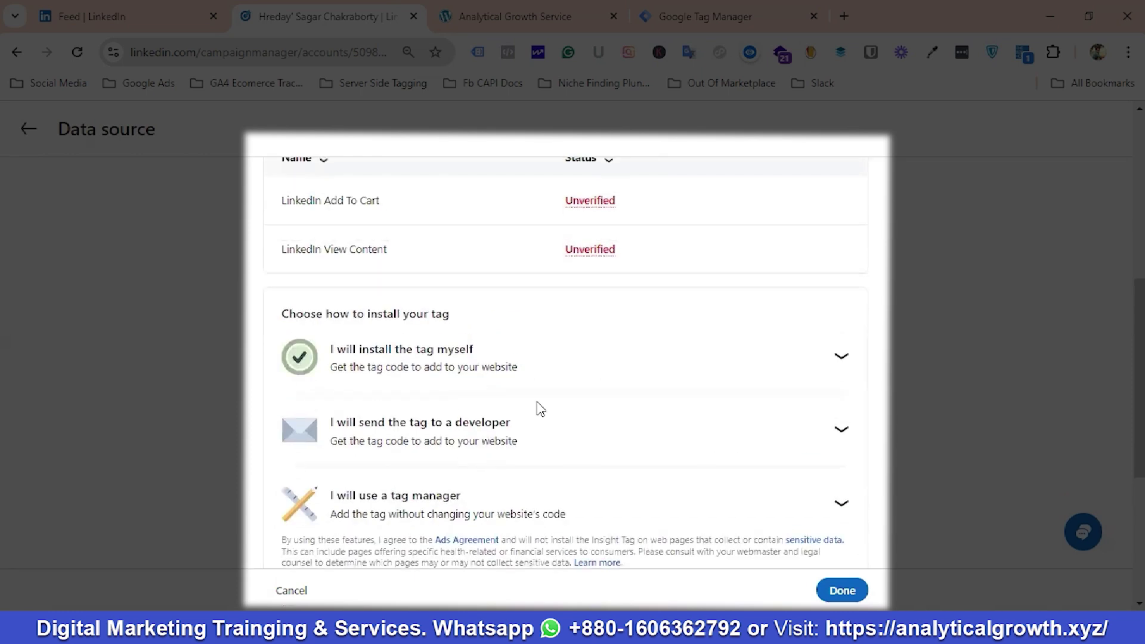
Expand 'I will install the tag myself' and copy the Insight Tag code for Tag Manager.
click(839, 360)
scroll(391, 435, down, 1)
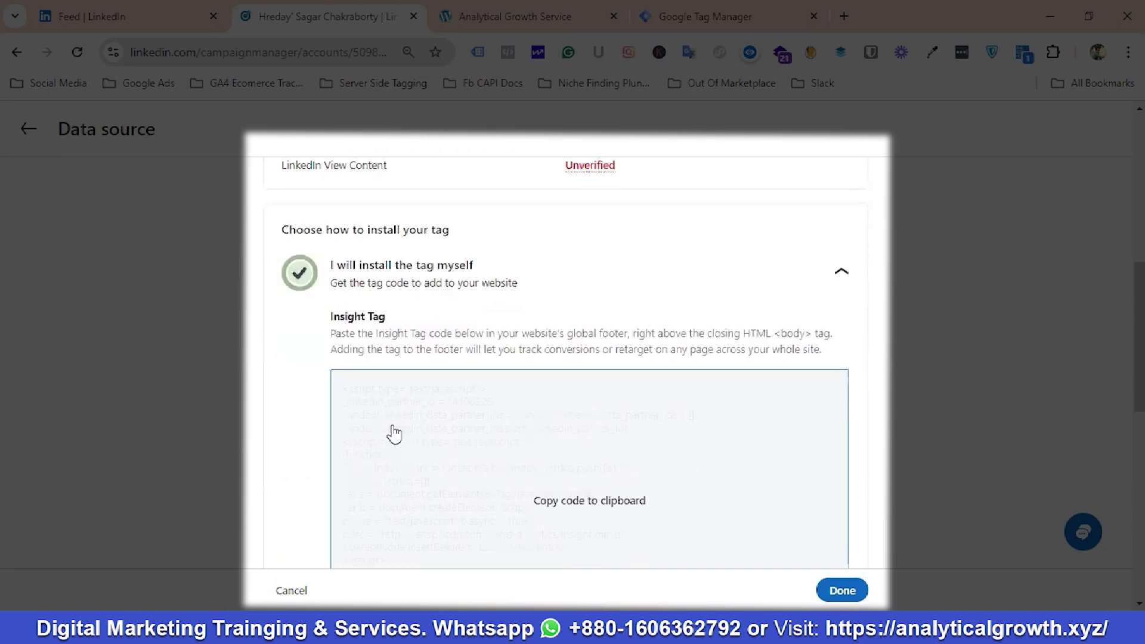
scroll(542, 444, down, 1)
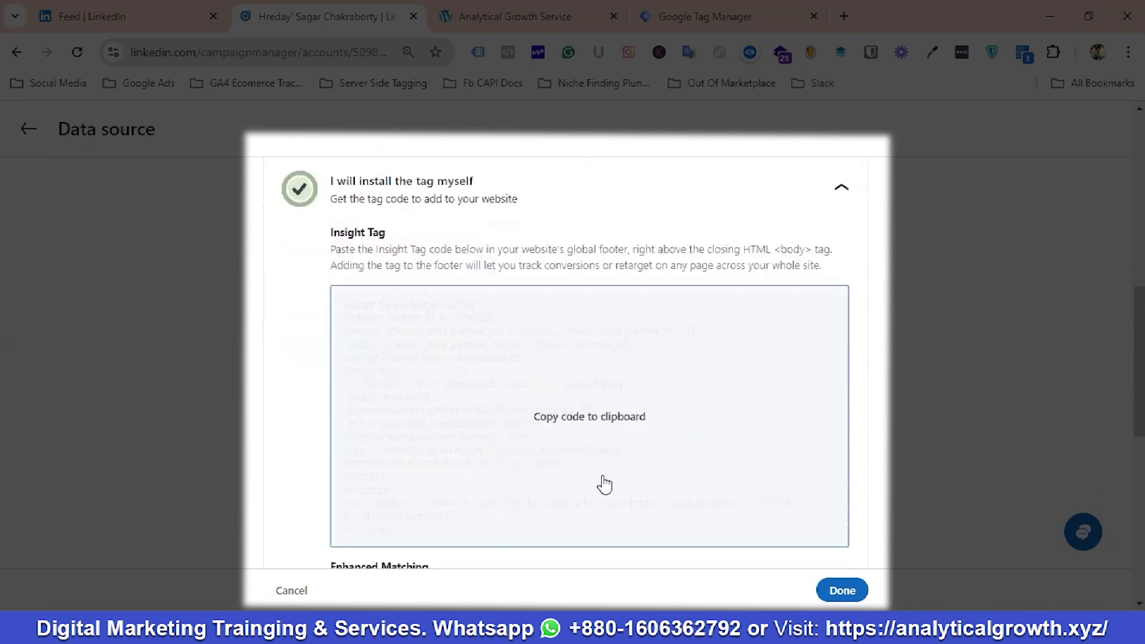
click(581, 426)
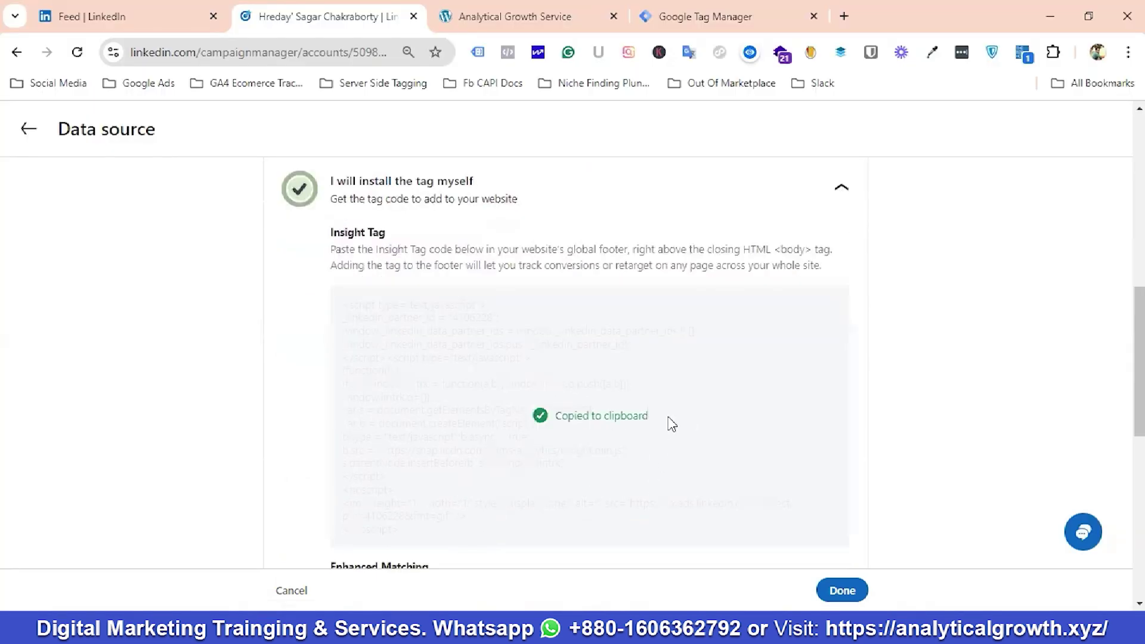
click(739, 11)
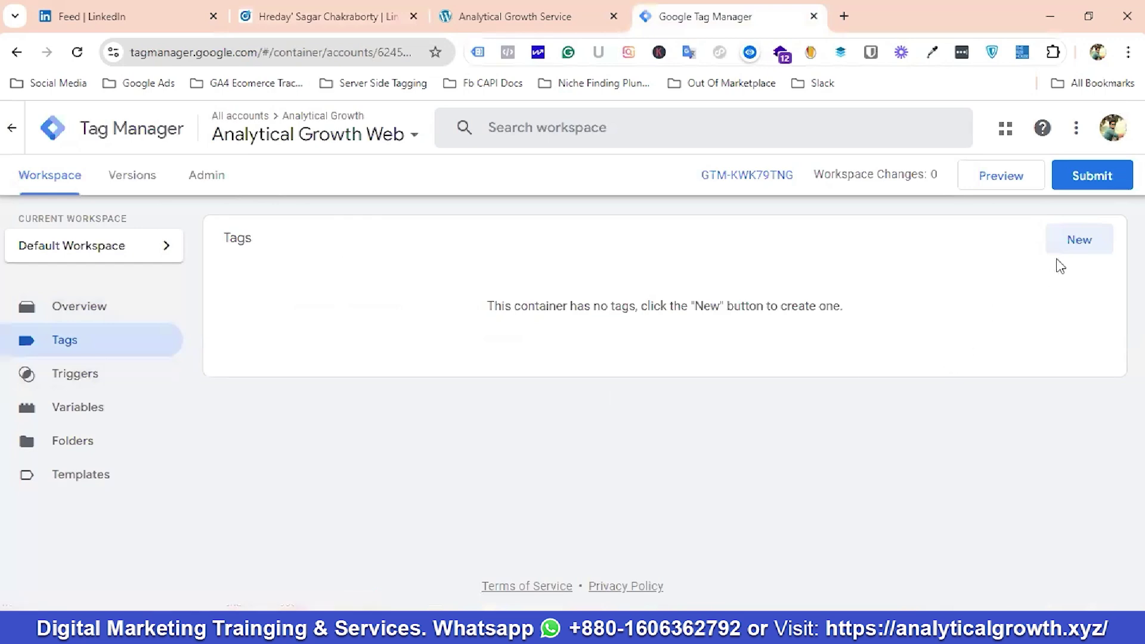
Create a new Custom HTML tag containing the pasted Insight Tag script.
click(1078, 240)
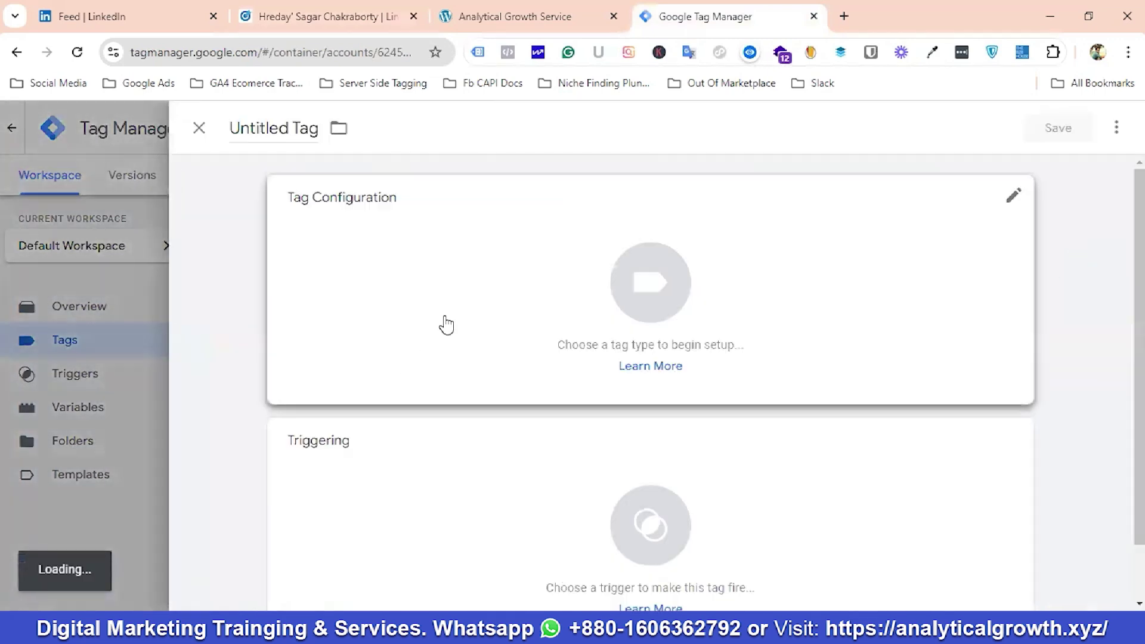
click(505, 320)
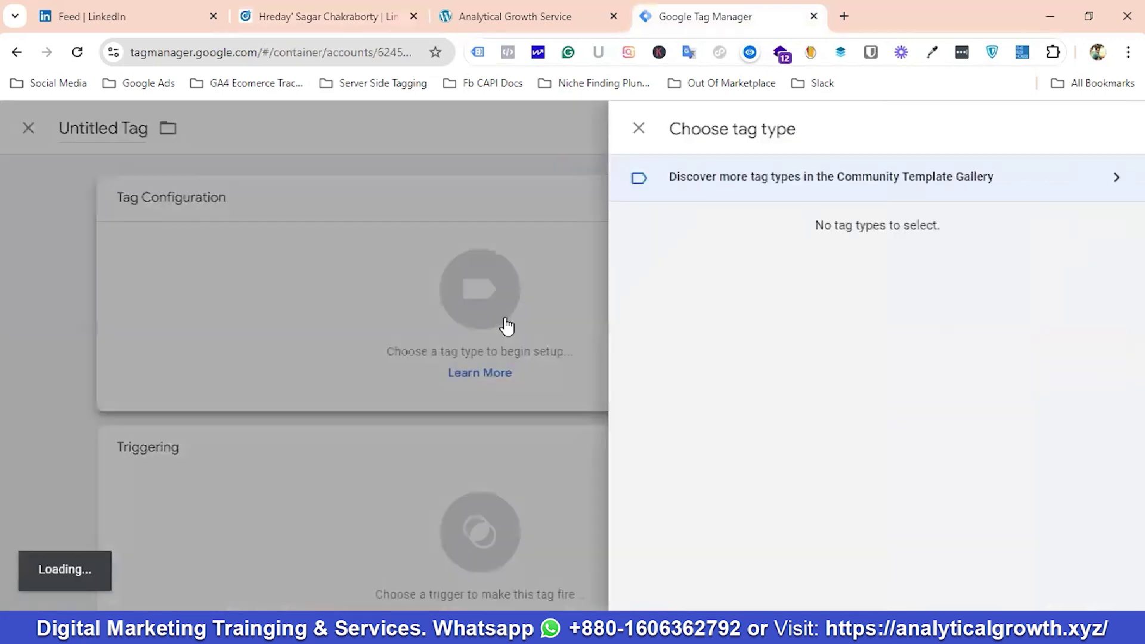
scroll(787, 409, down, 3)
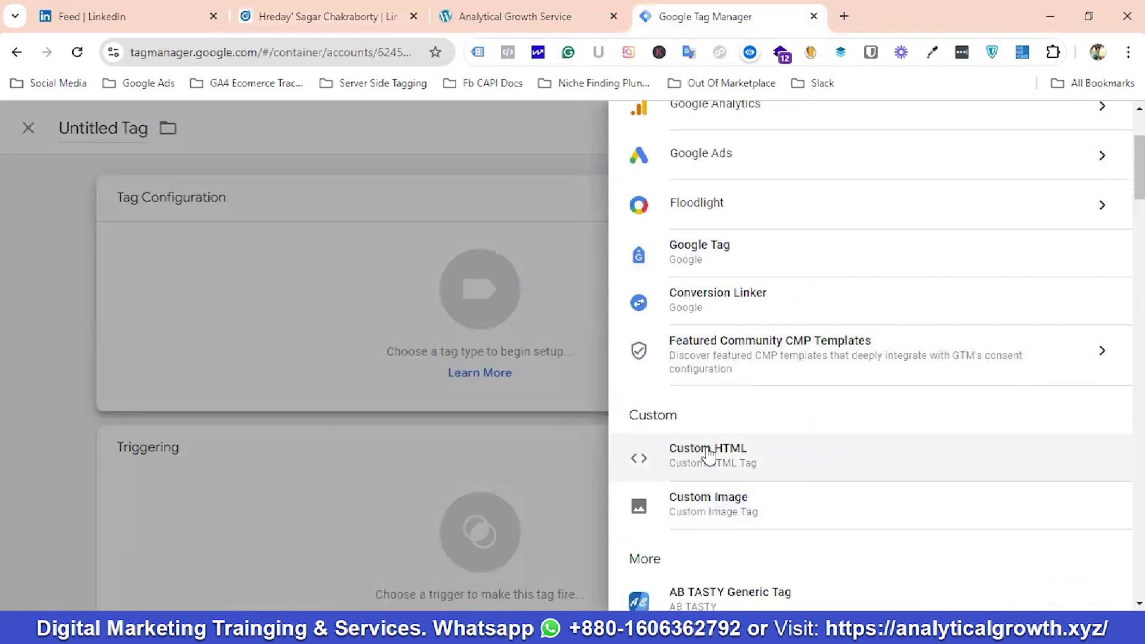
click(709, 455)
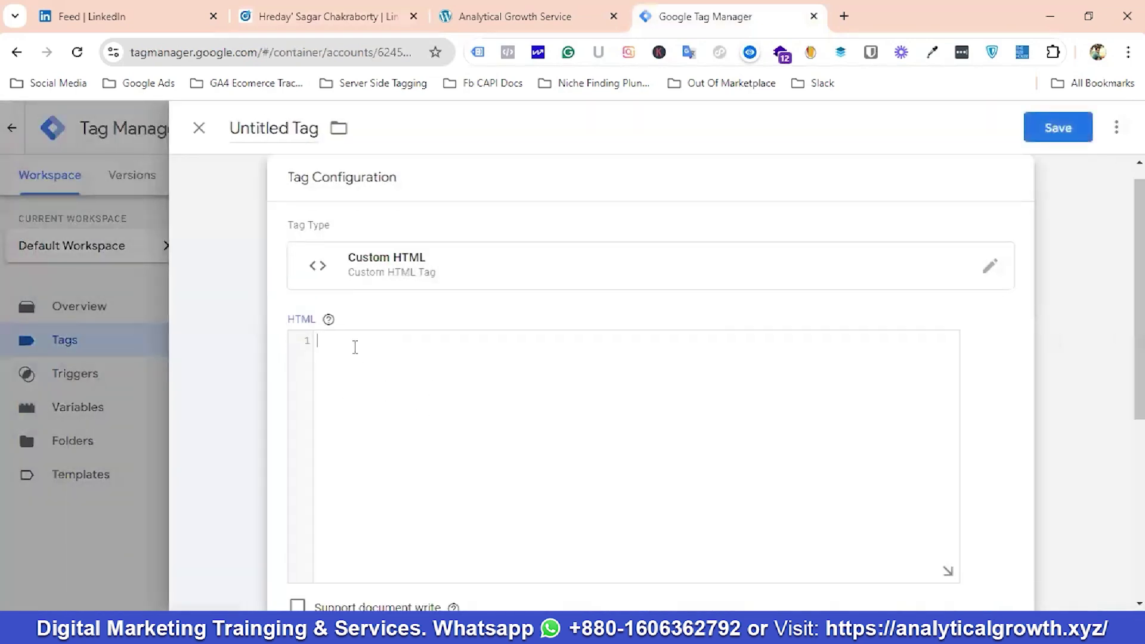
key(ctrl+v)
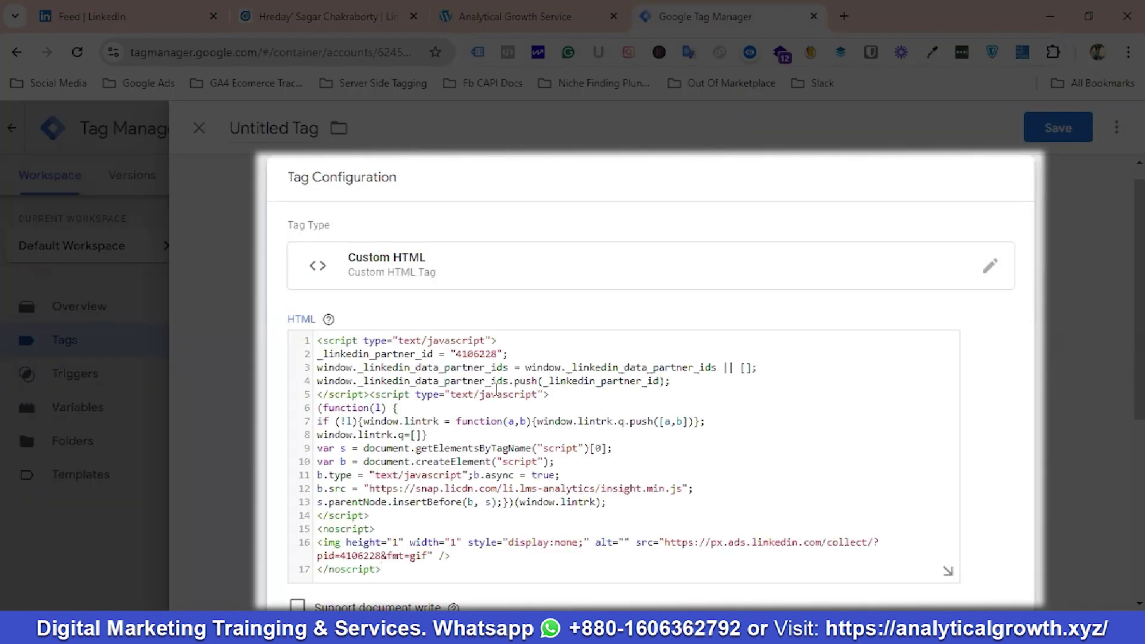
scroll(495, 388, down, 5)
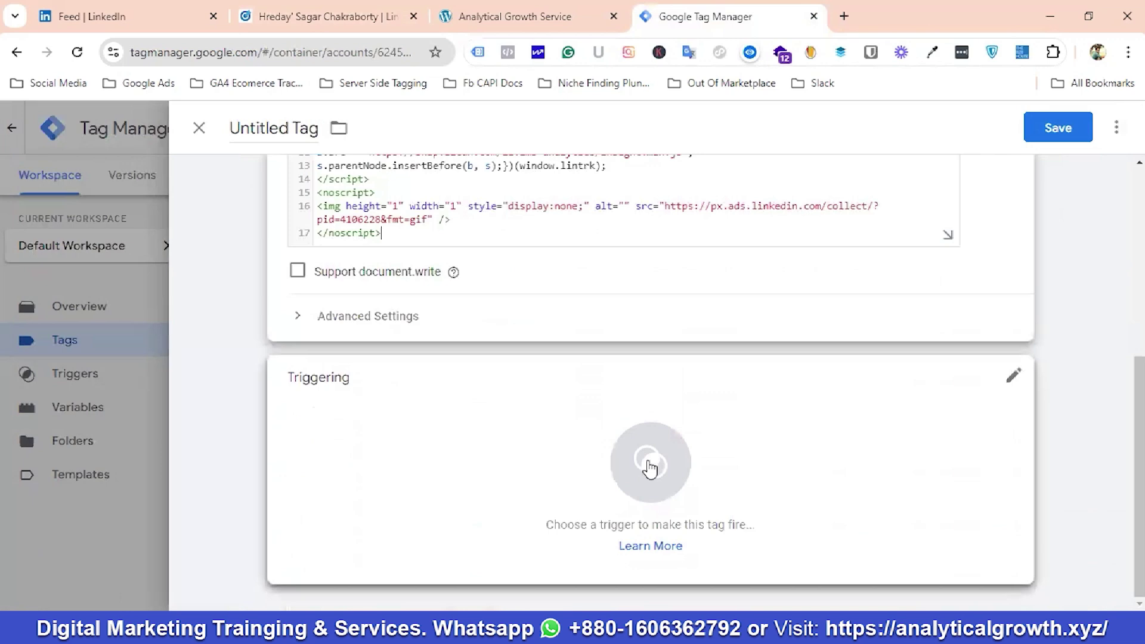
Set the tag to fire on All Pages and save it as 'LinkedIn Insight Tag'.
click(649, 465)
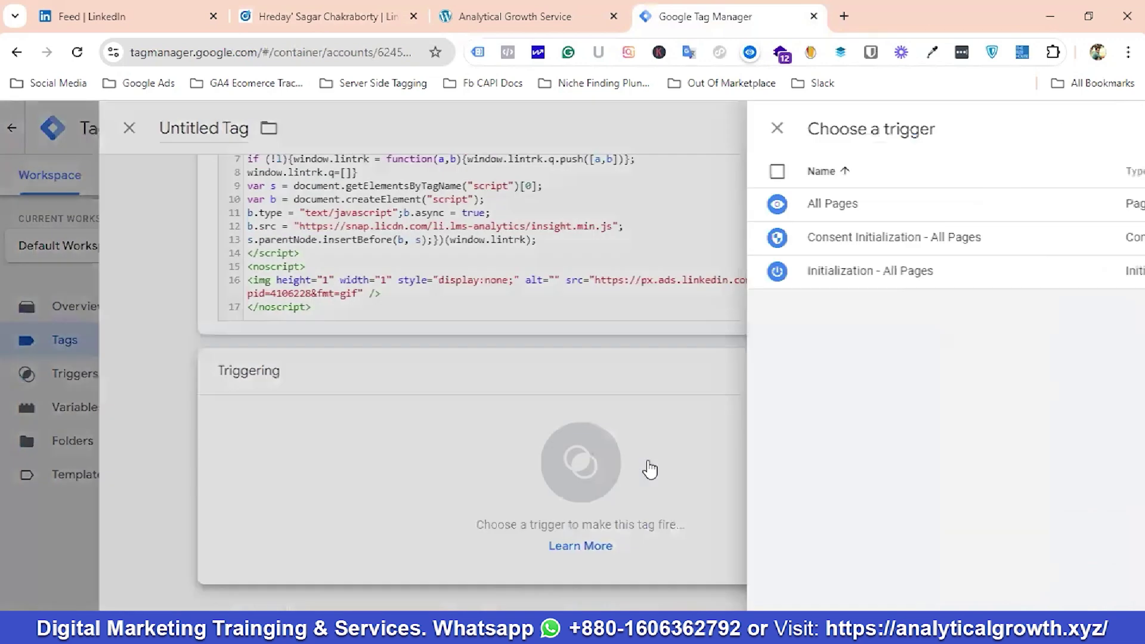
click(248, 201)
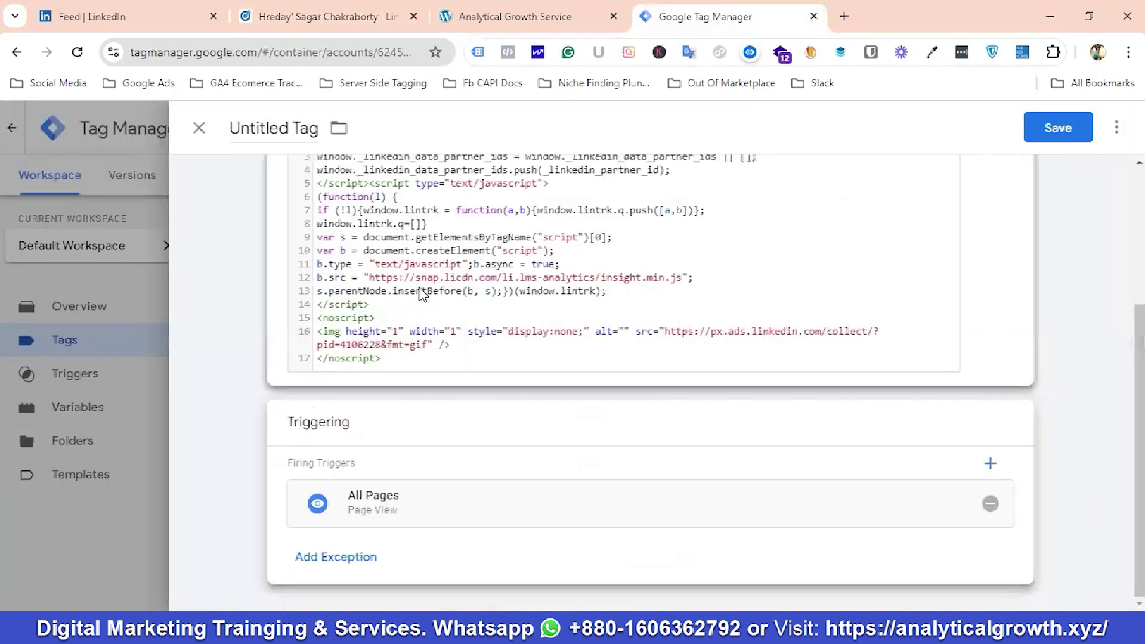
click(1046, 133)
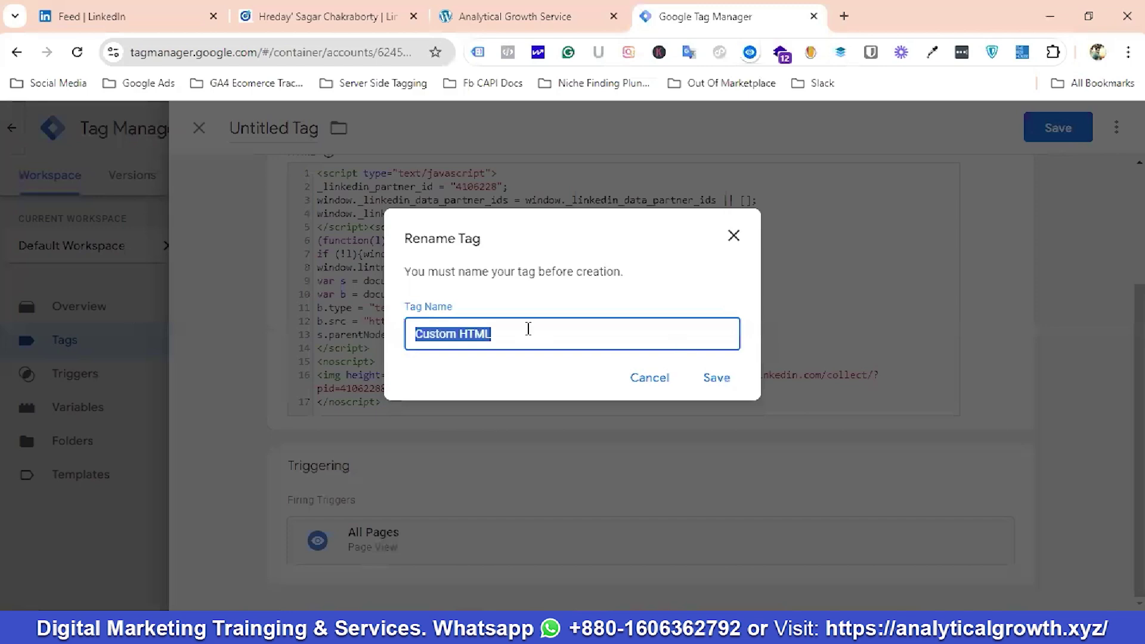
key(BackSpace)
text(Lin)
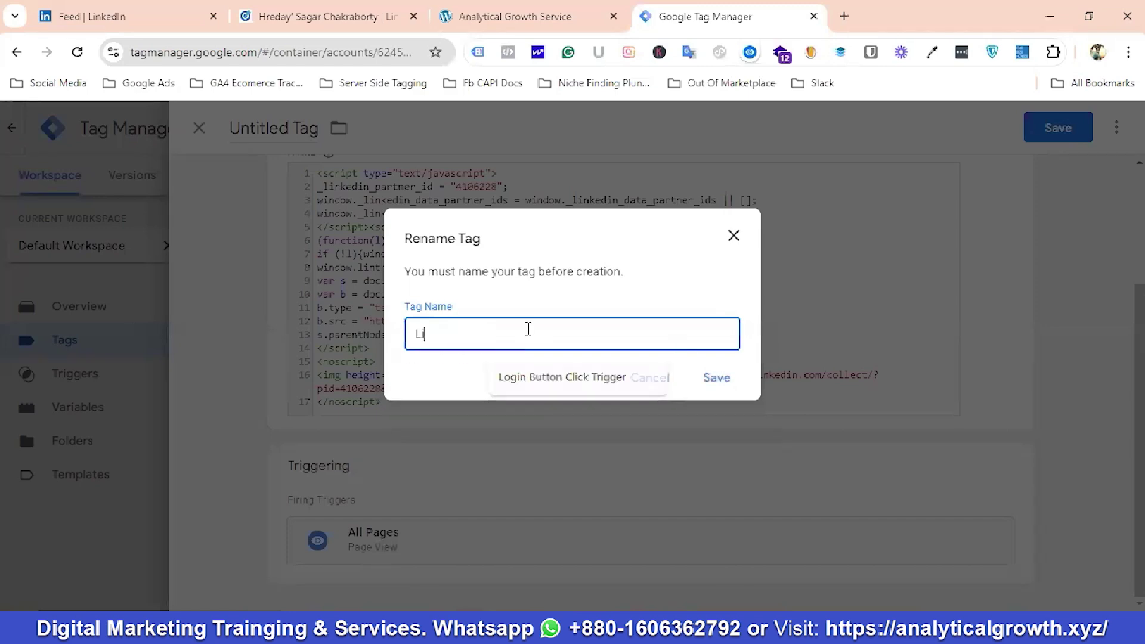
text(kedIn Insight Tag)
click(717, 378)
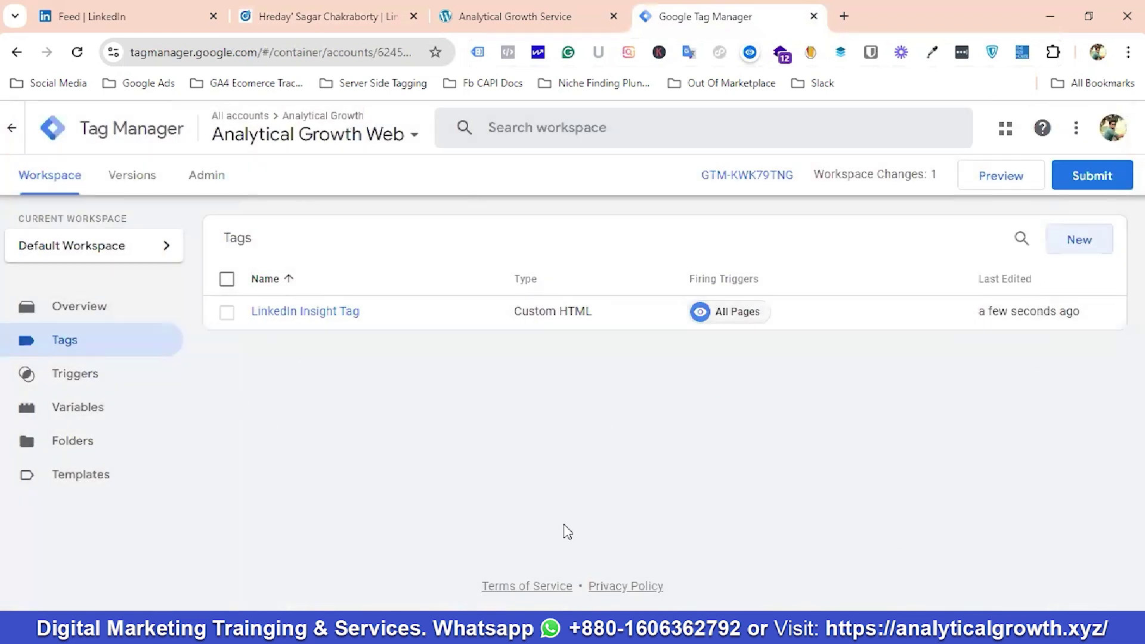
Start Preview mode and connect Tag Assistant to the roofing site's copied URL.
click(999, 187)
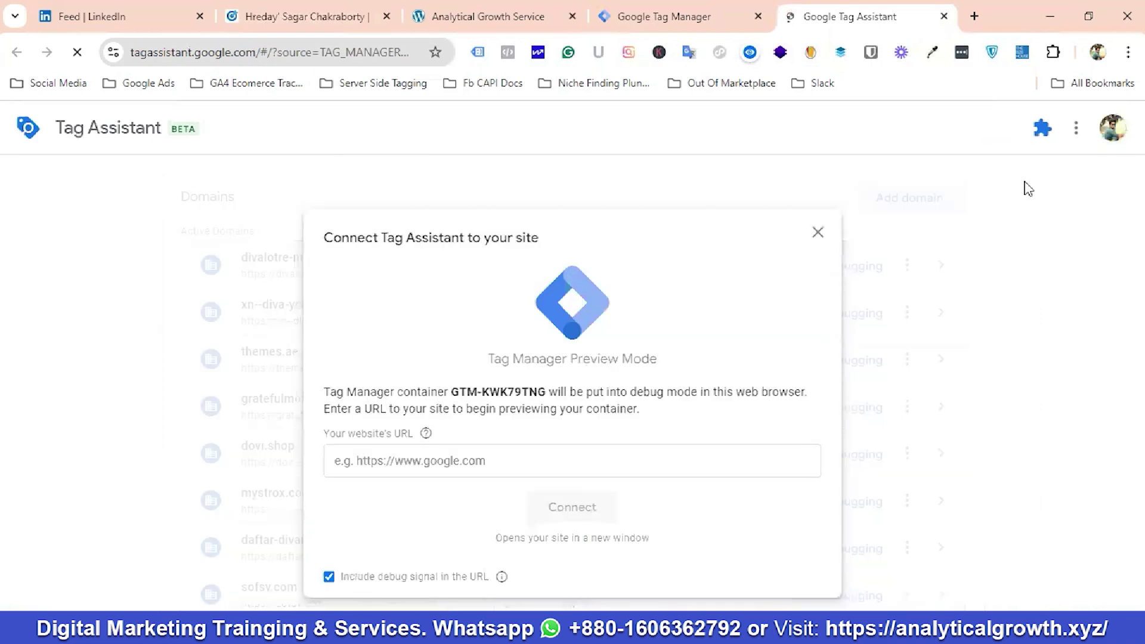
click(537, 16)
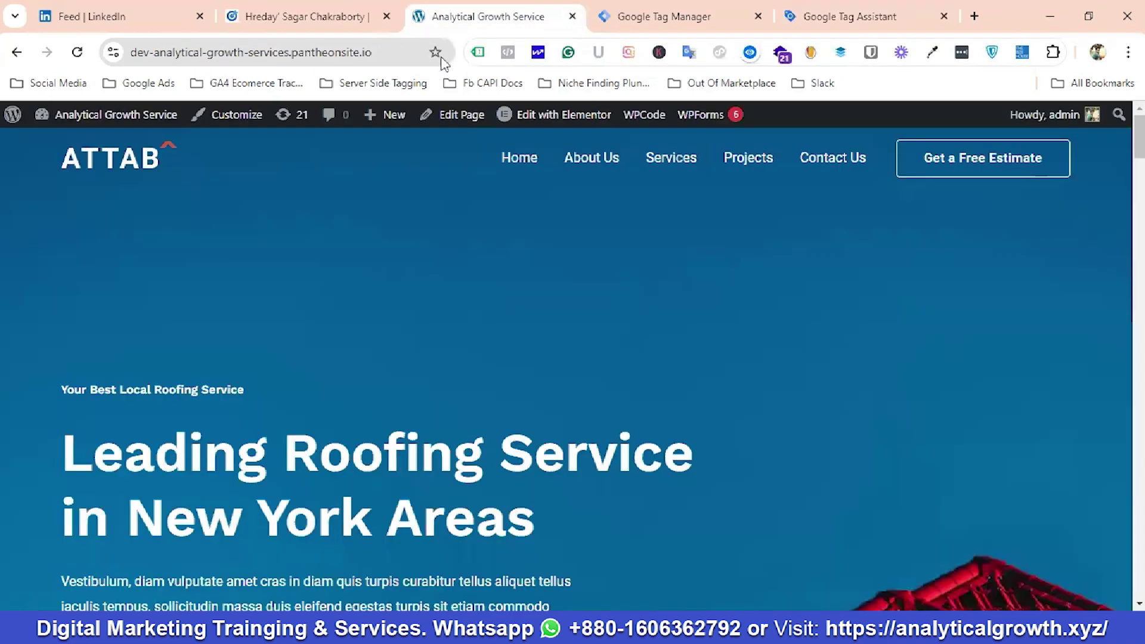
right_click(318, 55)
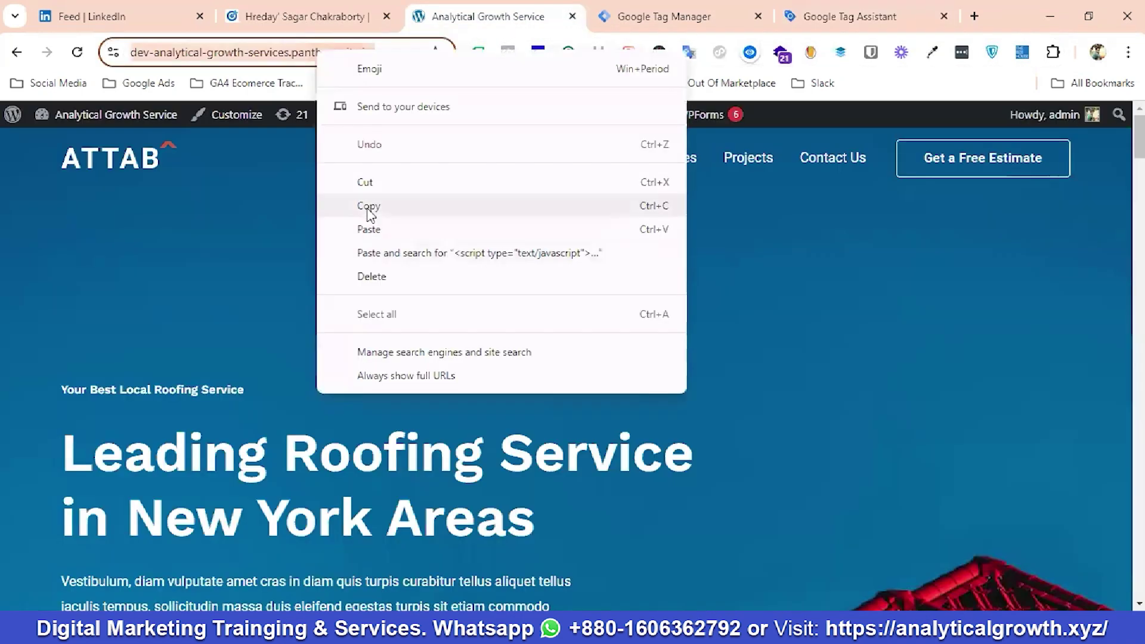
click(368, 206)
click(864, 15)
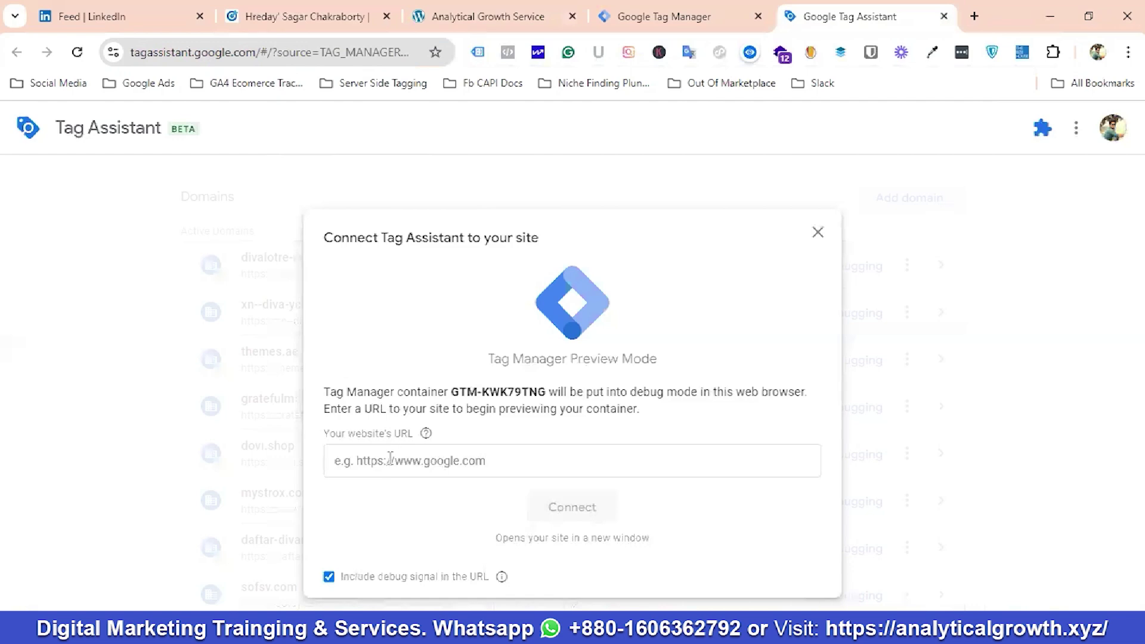
click(391, 458)
key(ctrl+v)
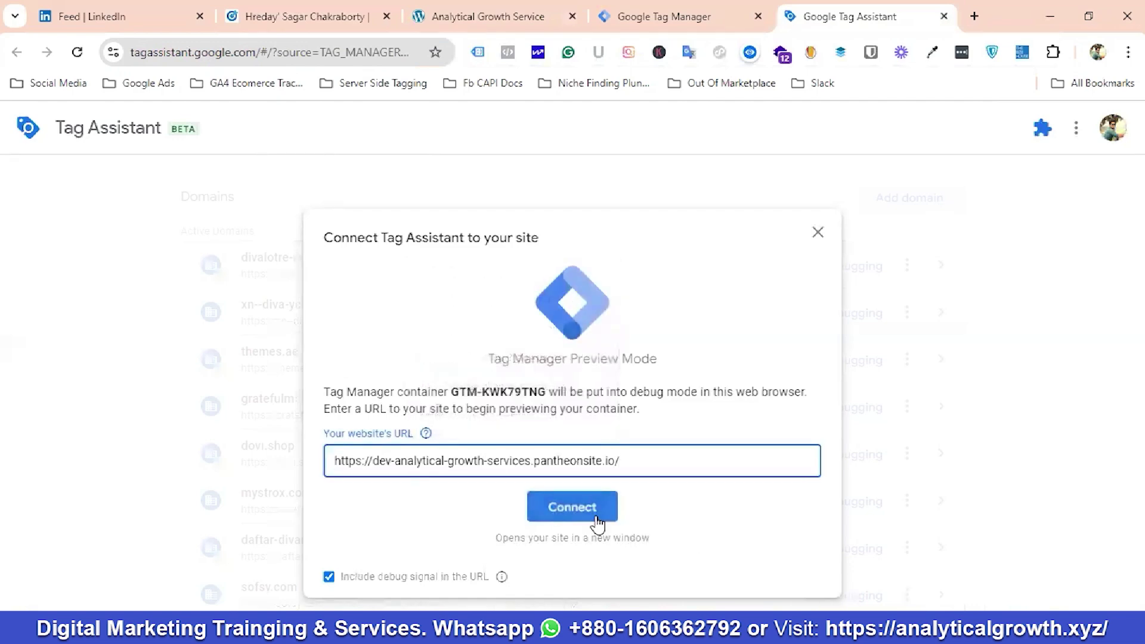
click(567, 508)
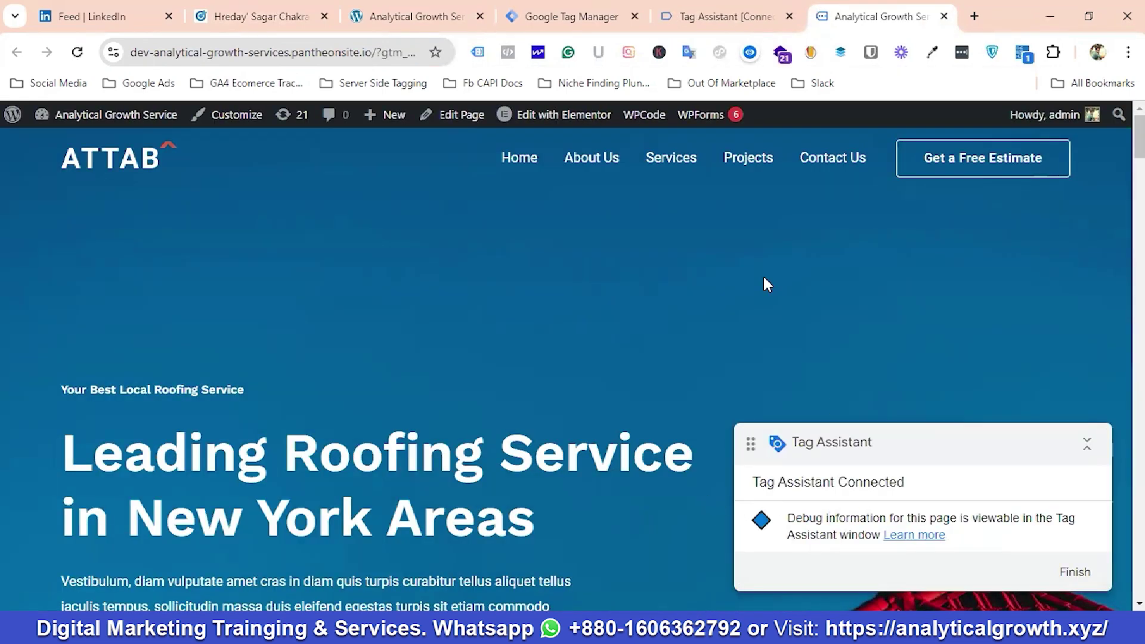
Confirm LinkedIn Insight Tag fired once in Tag Assistant, then close the debug and site tabs.
click(724, 16)
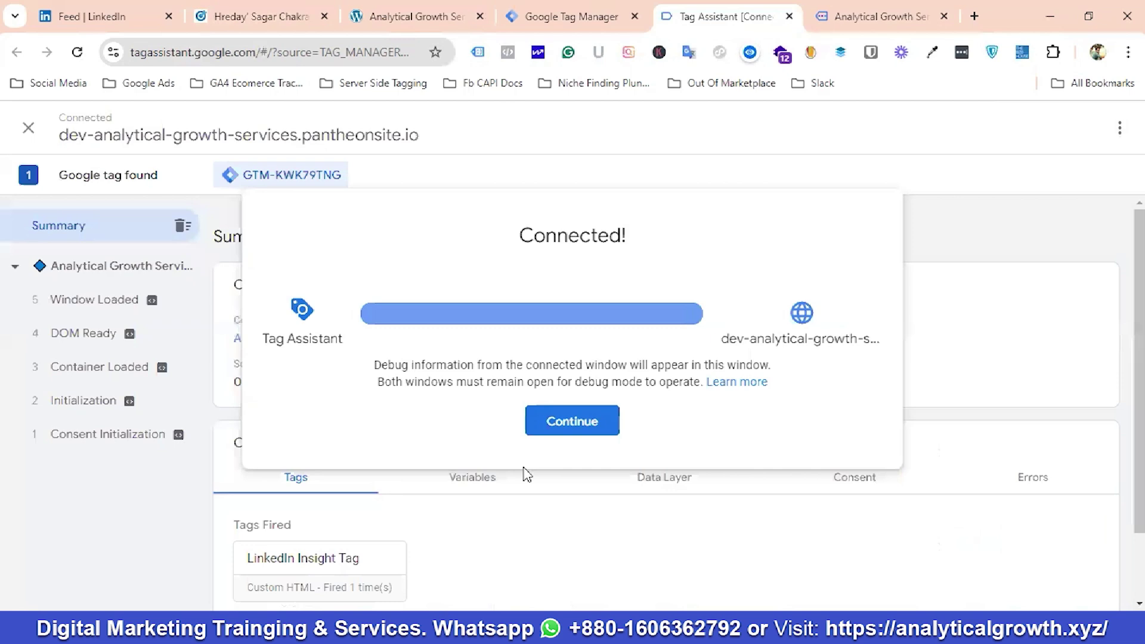
click(576, 426)
scroll(642, 471, down, 2)
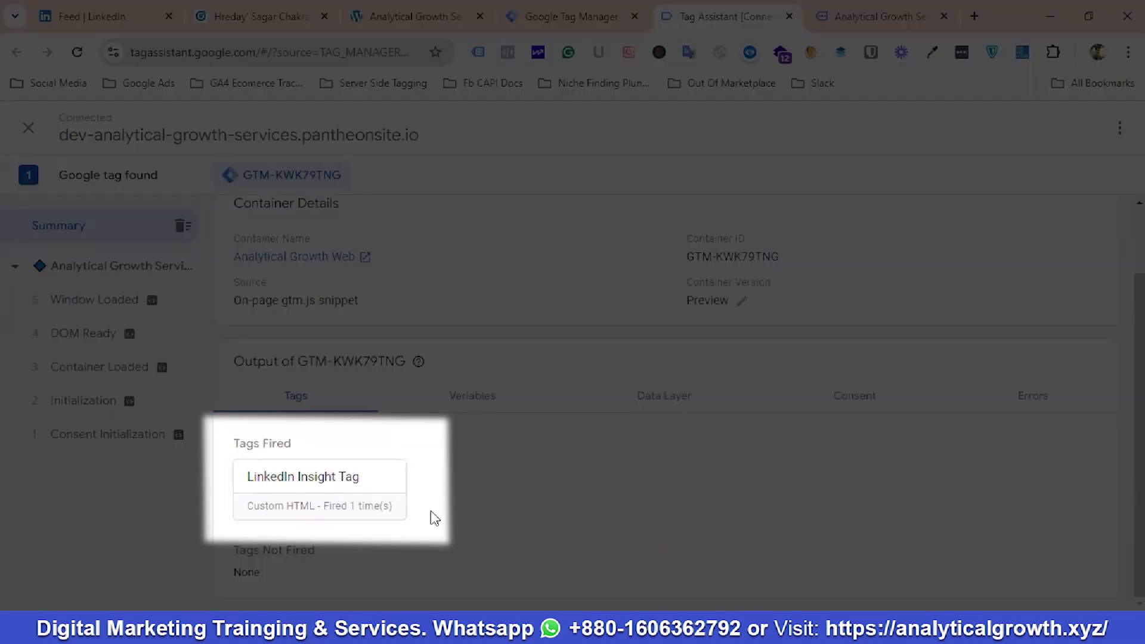
scroll(416, 530, up, 2)
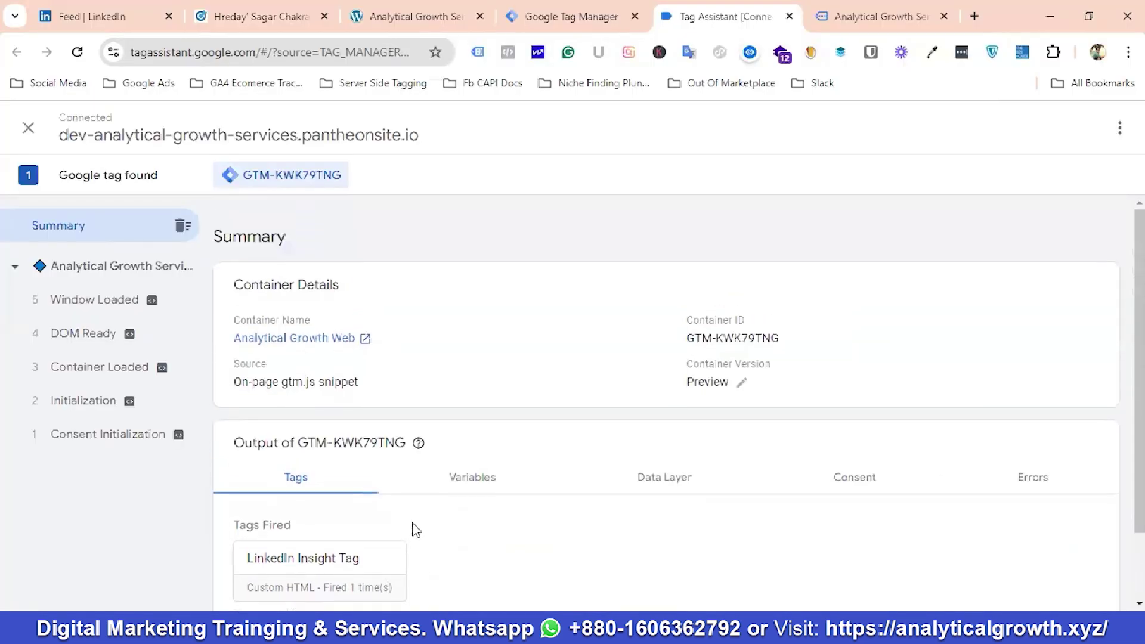
click(789, 17)
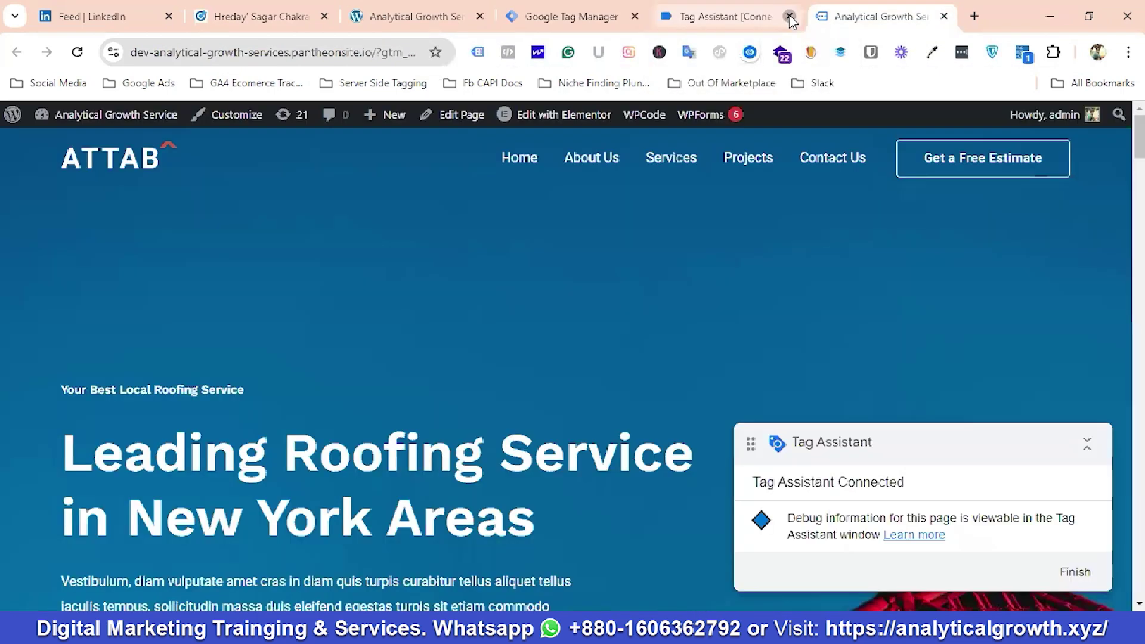
click(790, 16)
click(789, 17)
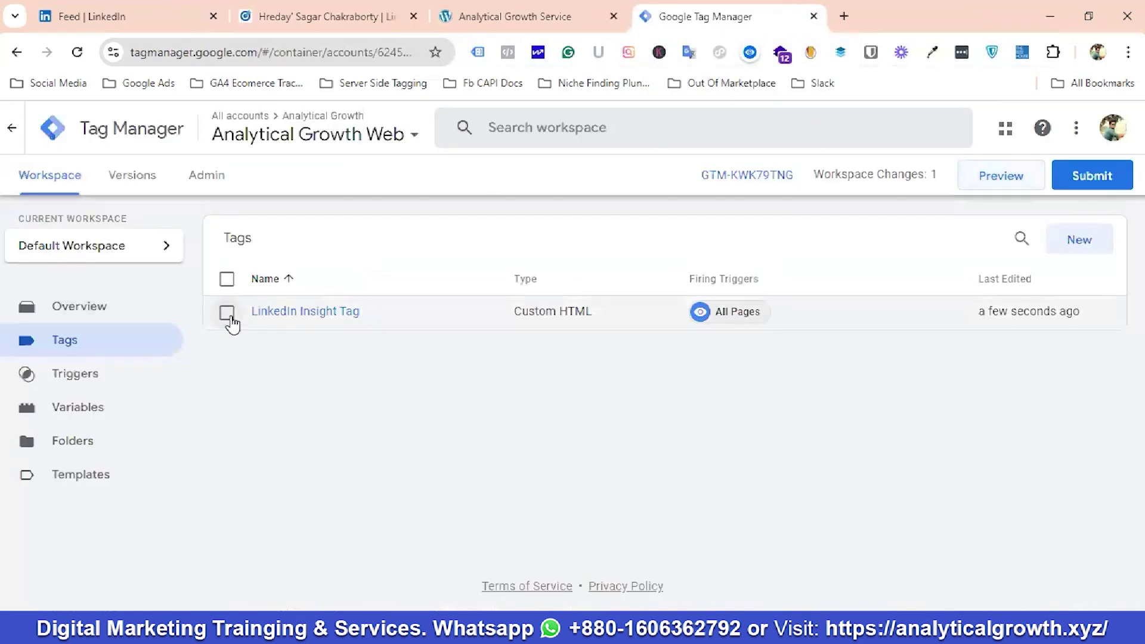
Select the LinkedIn Insight Tag and delete it from the container.
click(227, 313)
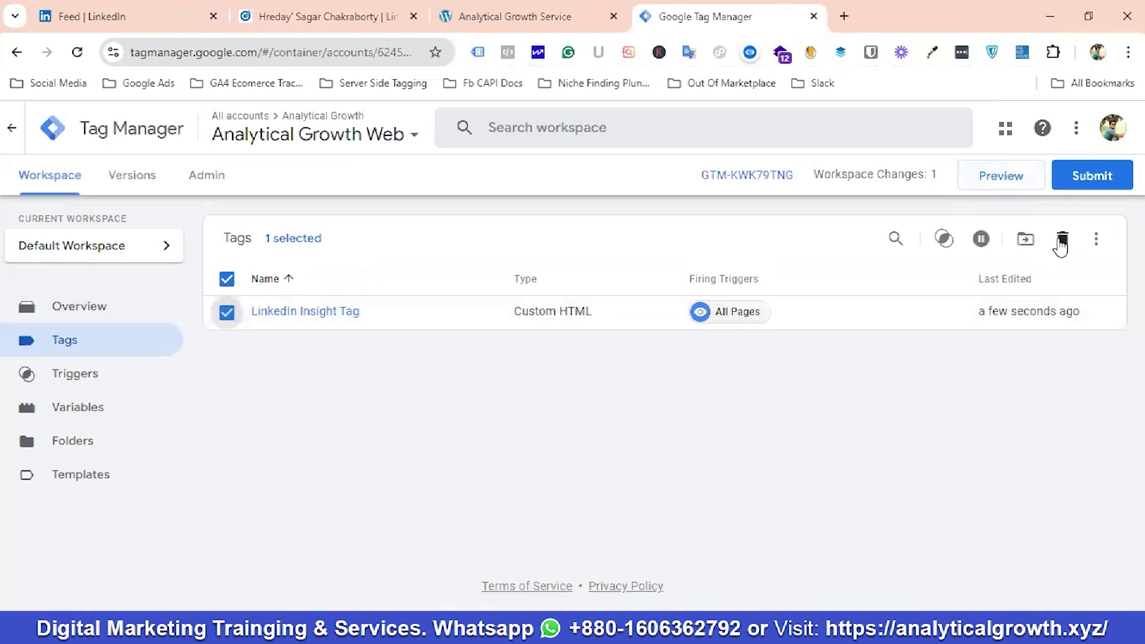
click(1061, 241)
click(737, 319)
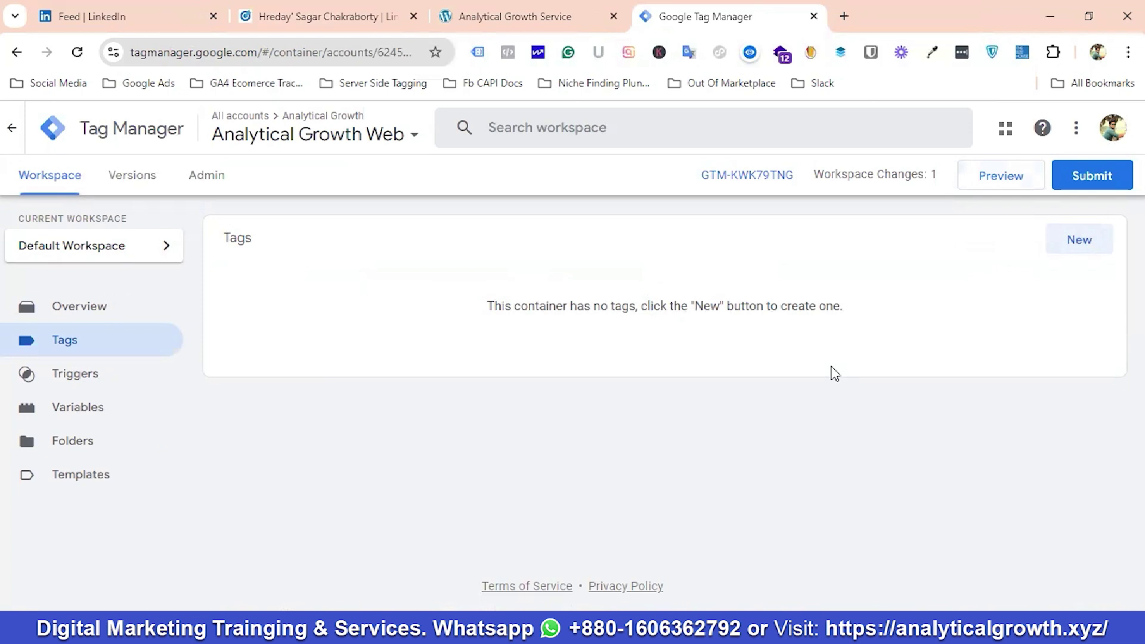
Reveal the Insight Tag partner ID under 'I will use a tag manager' in Campaign Manager.
click(513, 16)
click(377, 12)
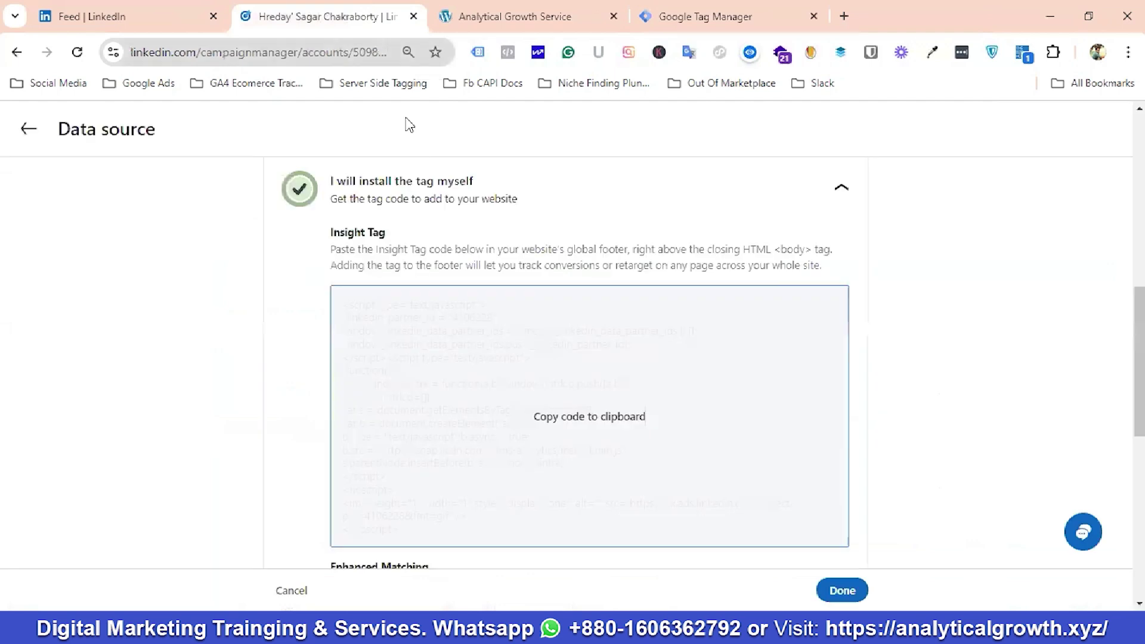
scroll(535, 382, down, 5)
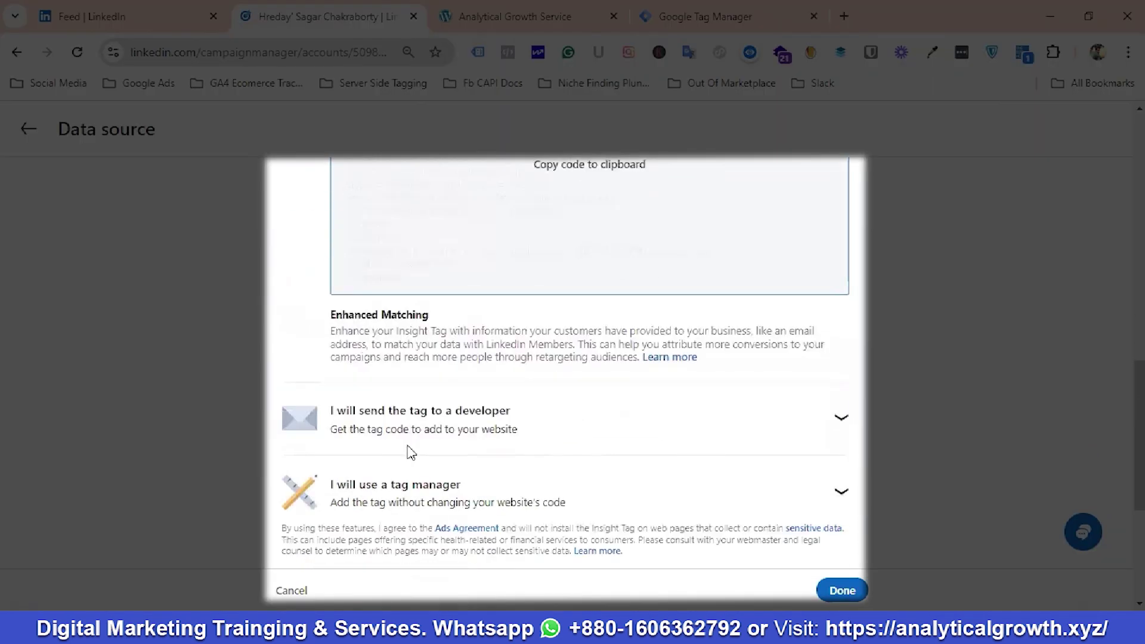
click(832, 500)
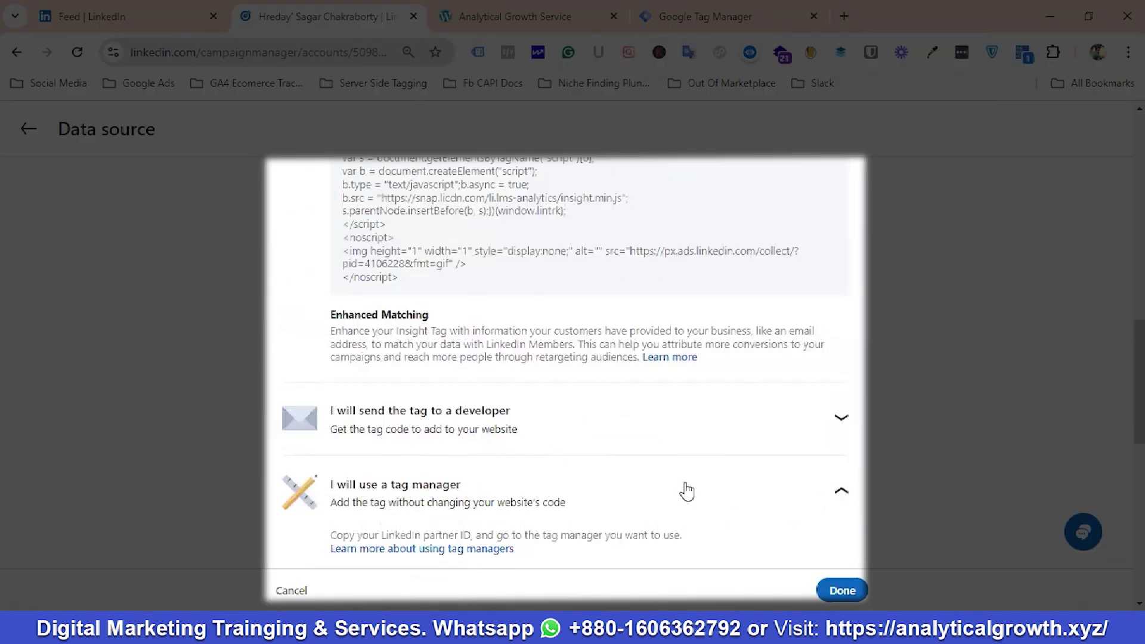
scroll(597, 507, down, 2)
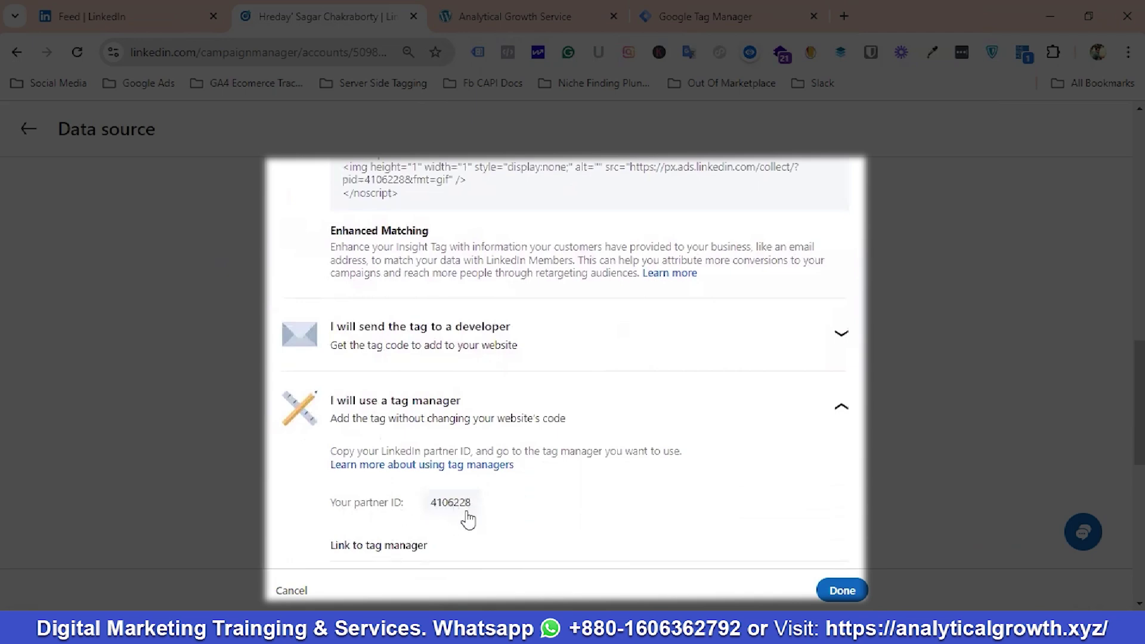
scroll(557, 492, down, 2)
scroll(562, 490, up, 2)
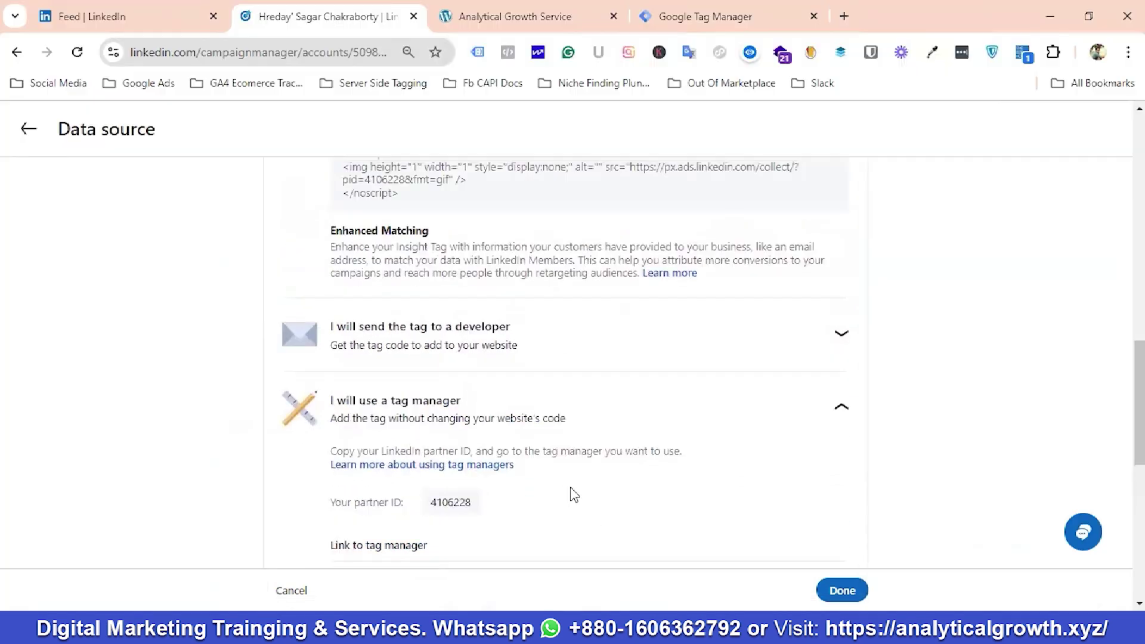
click(736, 18)
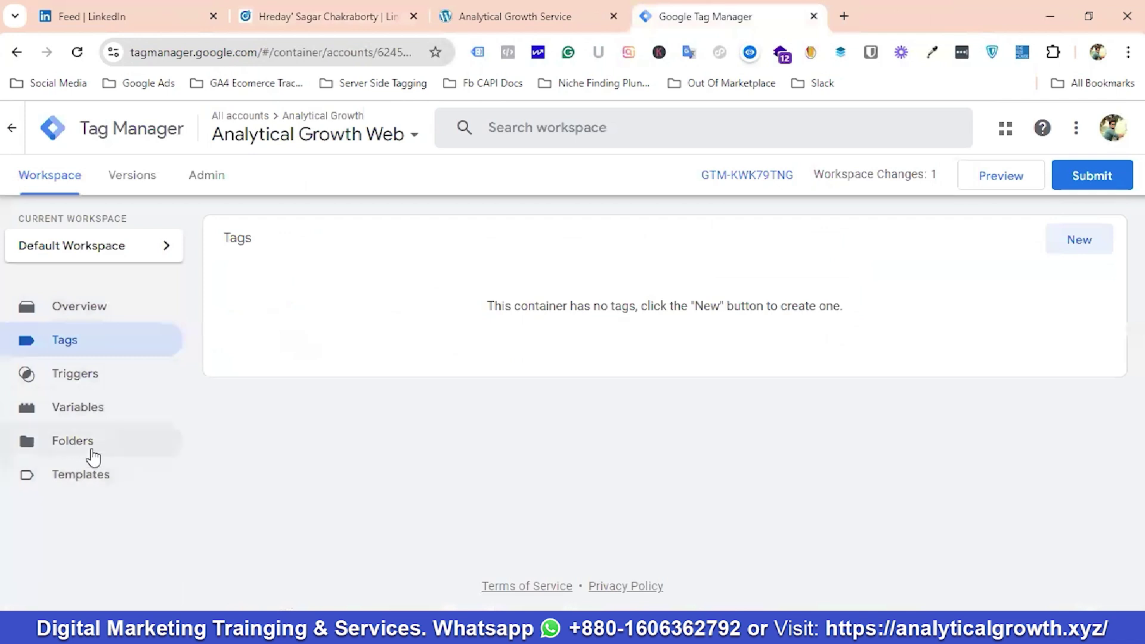
Search the Community Template Gallery for 'Linkedin i' and add LinkedIn InsightTag 2.0 to the workspace.
click(83, 480)
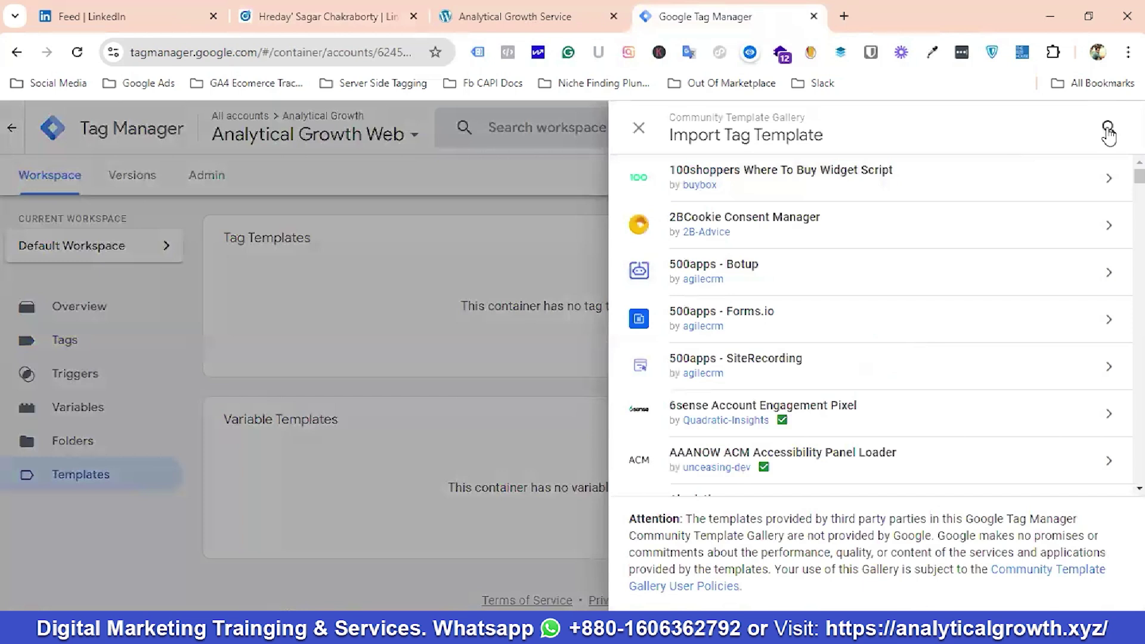
click(1108, 128)
text(L)
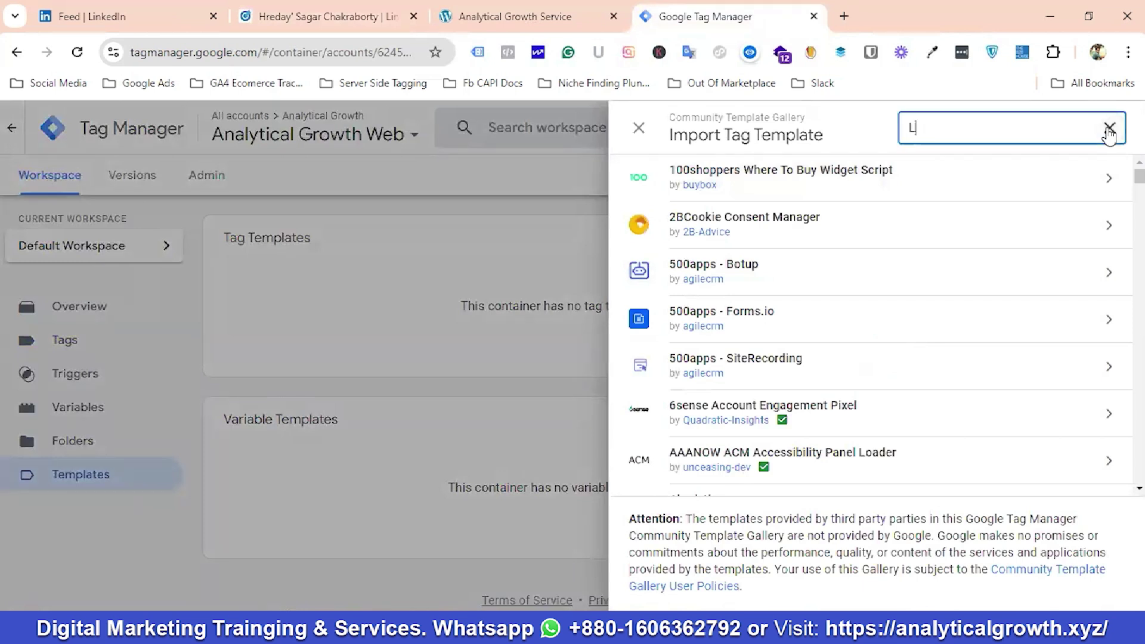
text(inkedin)
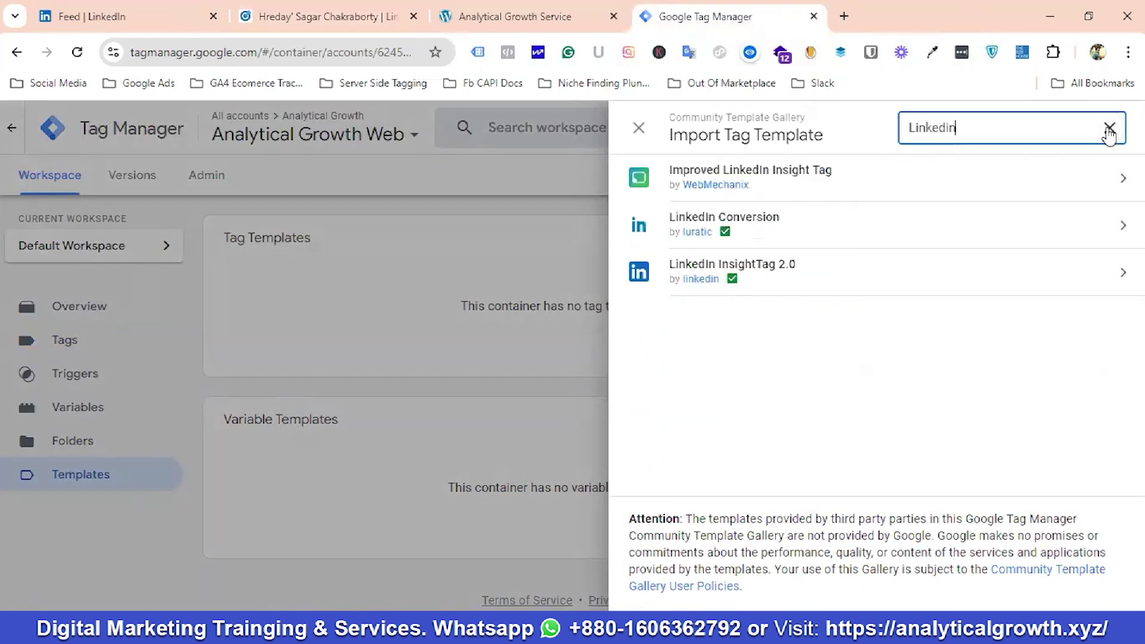
text( ins)
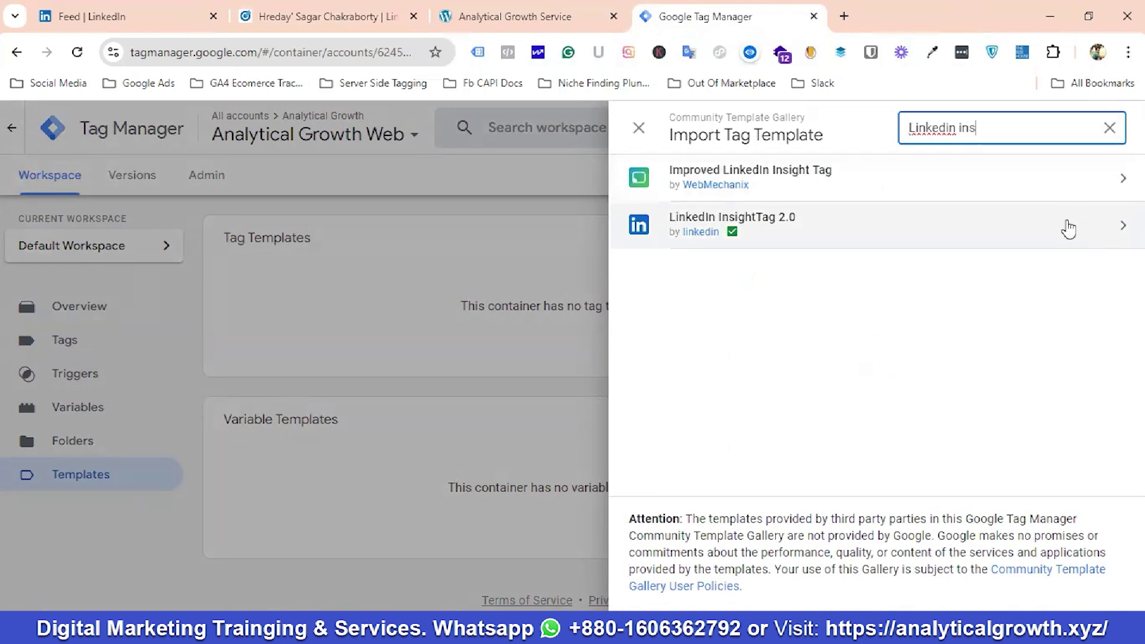
click(1115, 229)
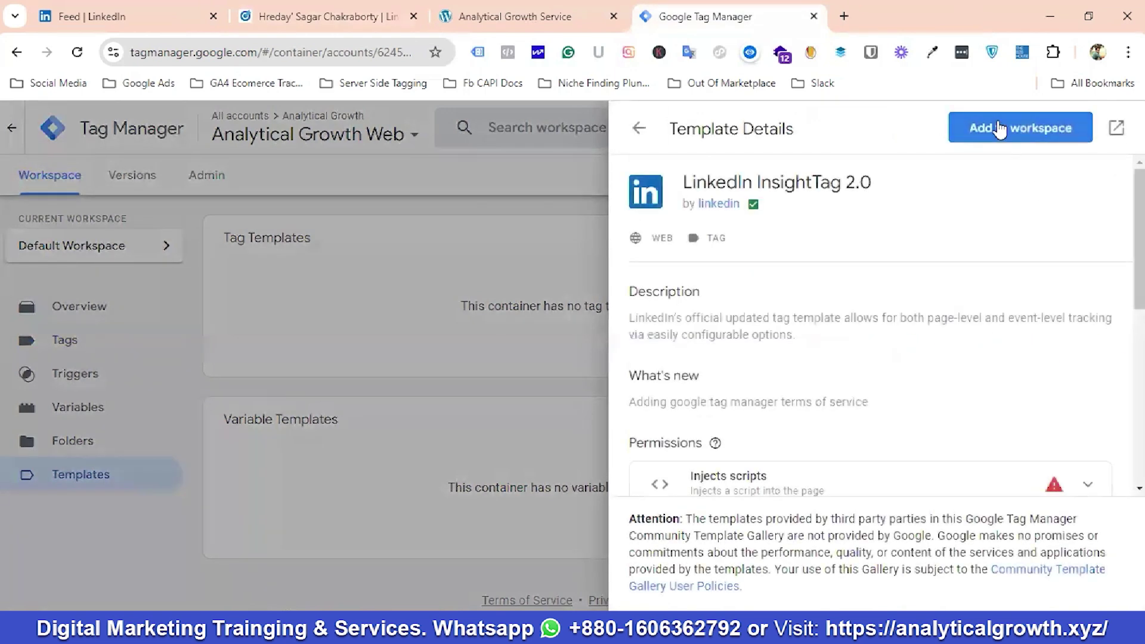
click(1022, 130)
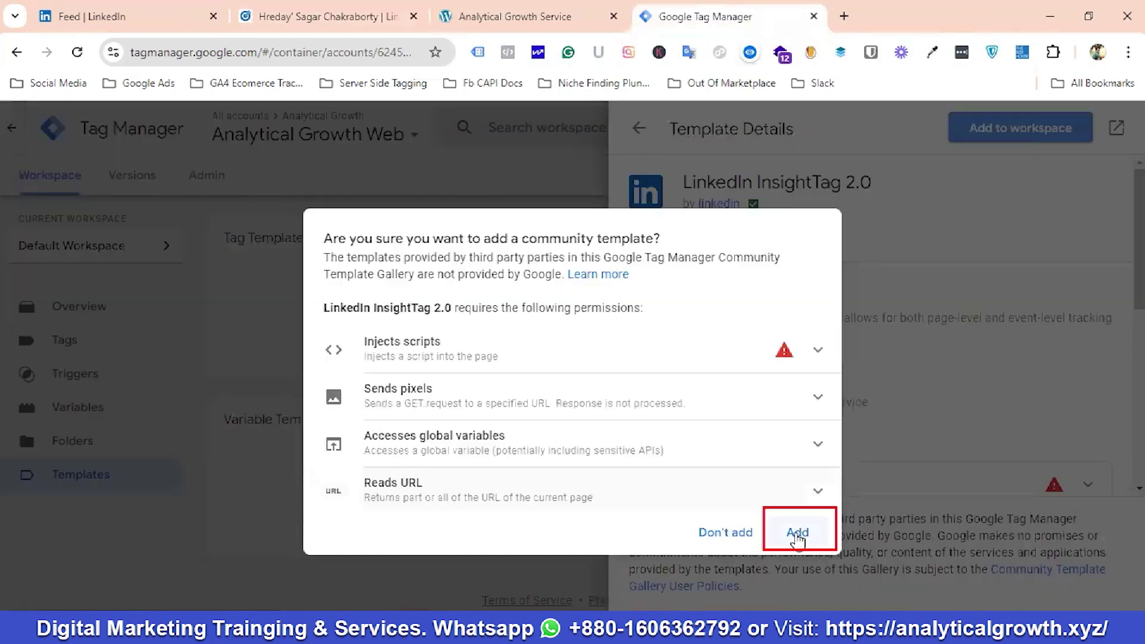
click(798, 533)
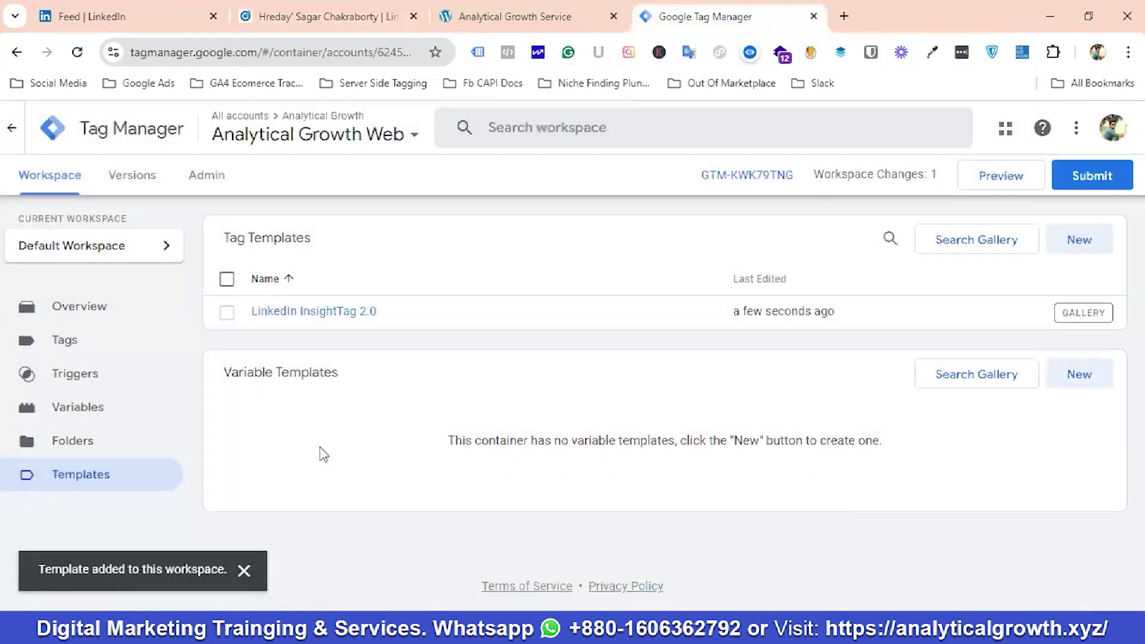
Create a new tag named 'LinkedIn Insight Tag' using the LinkedIn InsightTag 2.0 type.
click(73, 345)
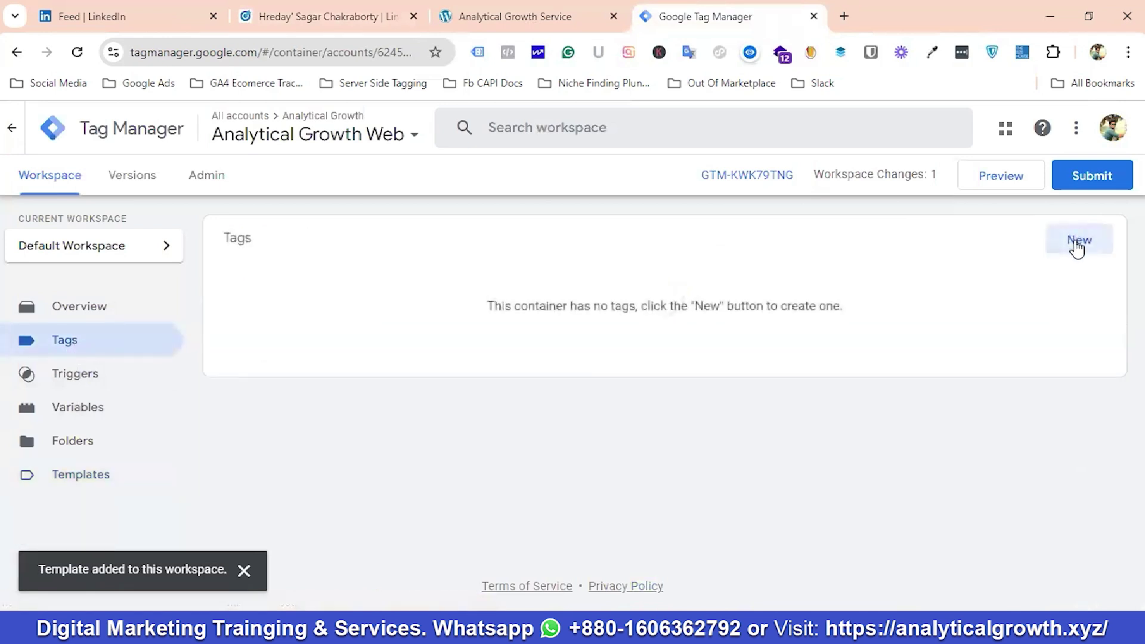
click(1076, 246)
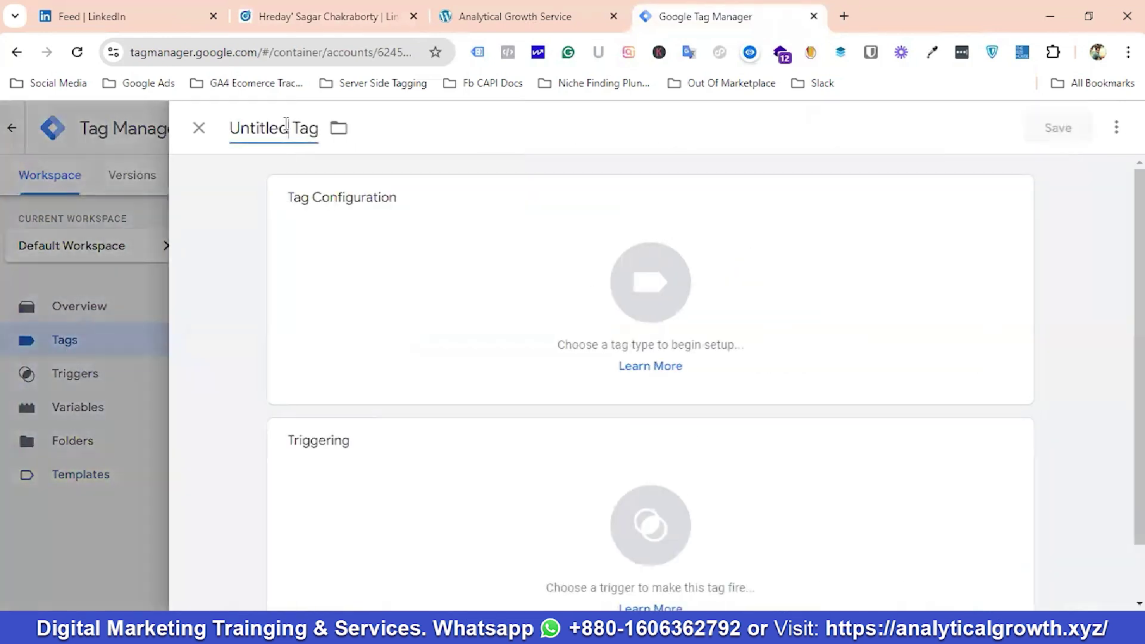
click(286, 118)
key(BackSpace)
text(L)
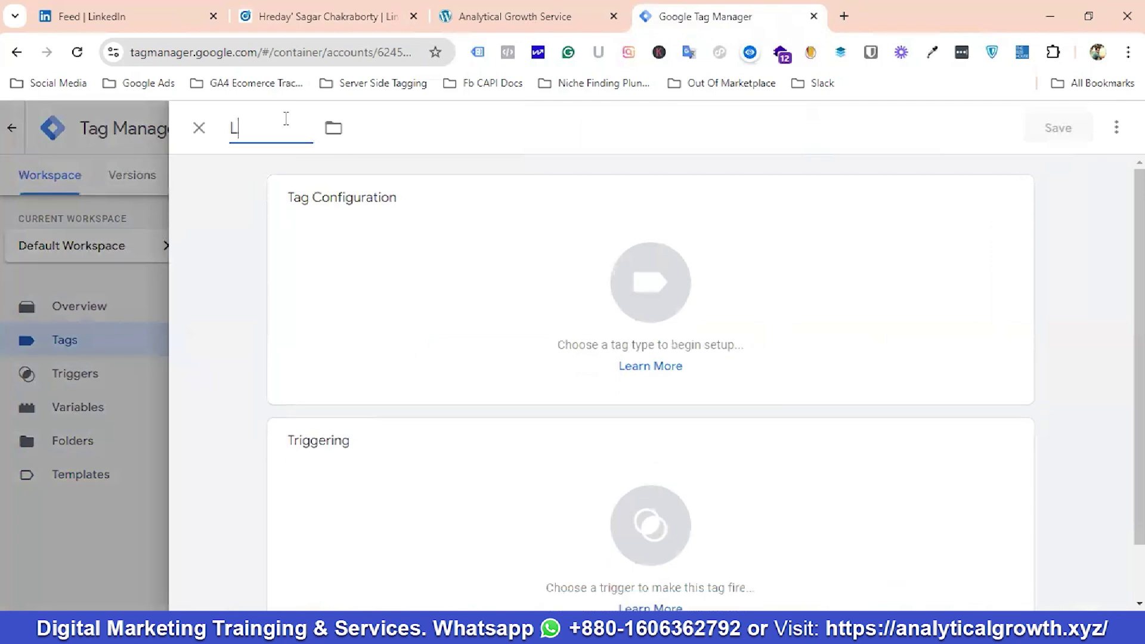
text(inkedIn Insight Tag)
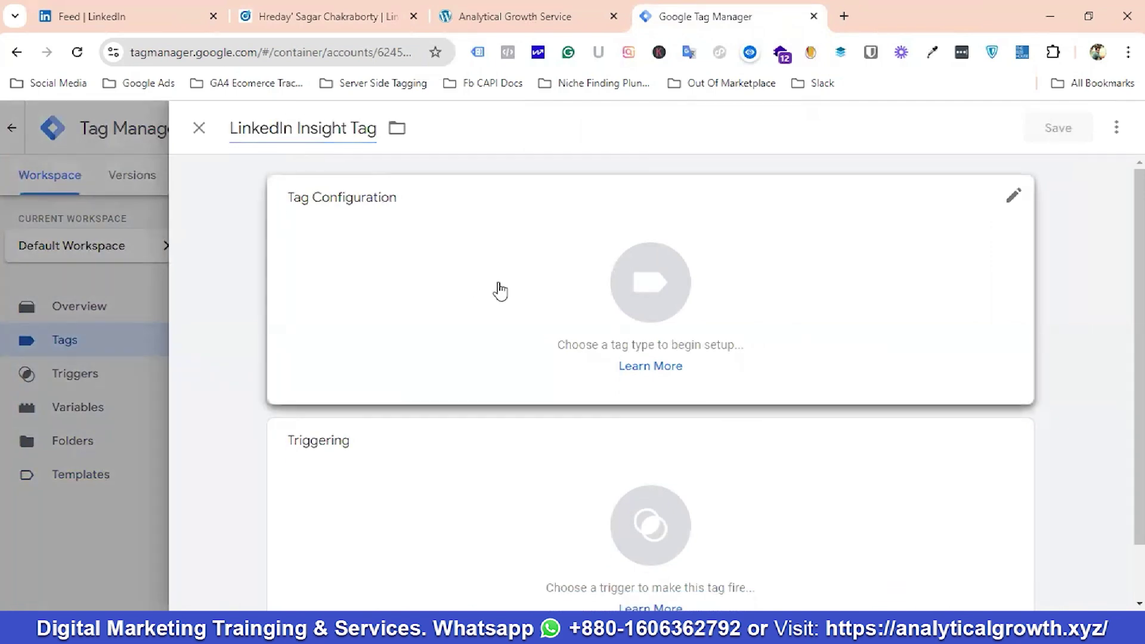
click(499, 289)
scroll(787, 384, down, 4)
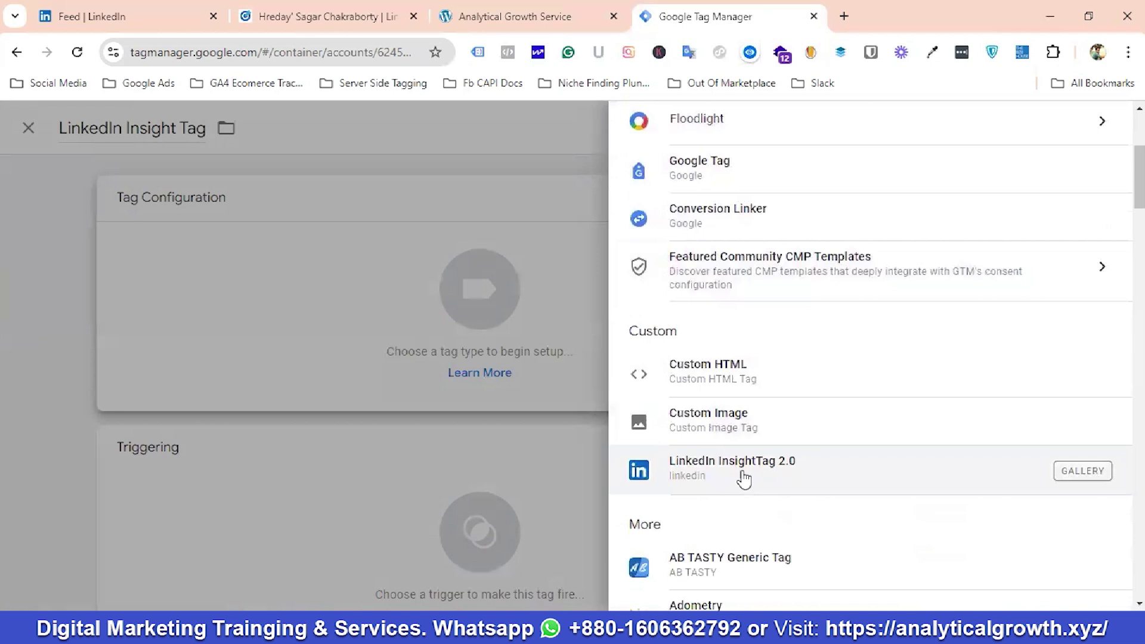
click(747, 477)
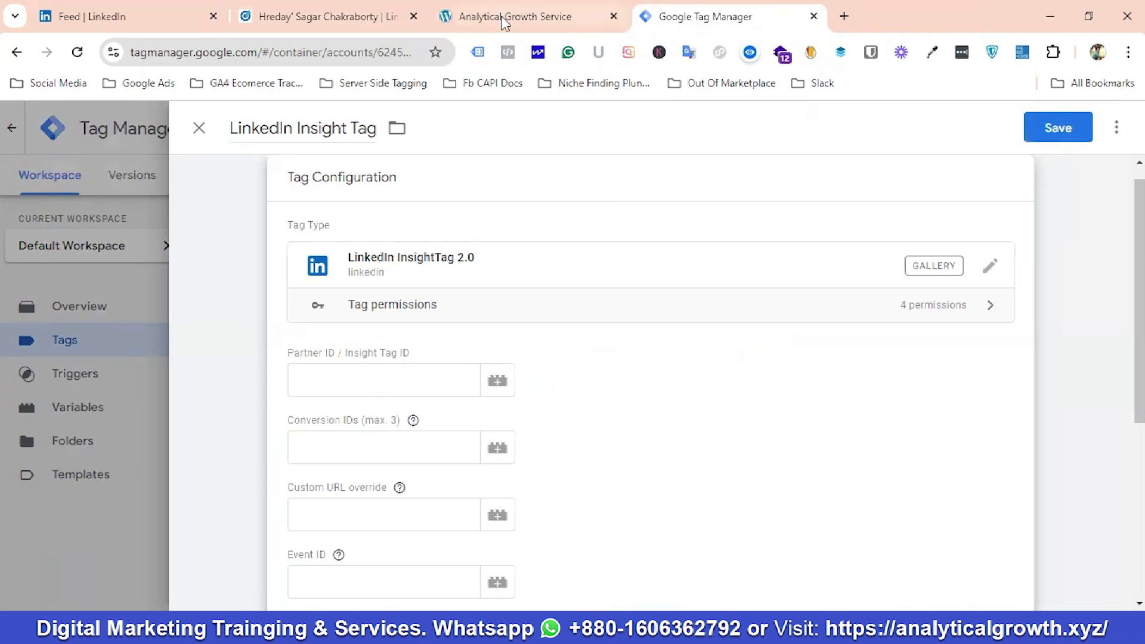
Copy the LinkedIn partner ID from Campaign Manager's Data source page.
click(334, 23)
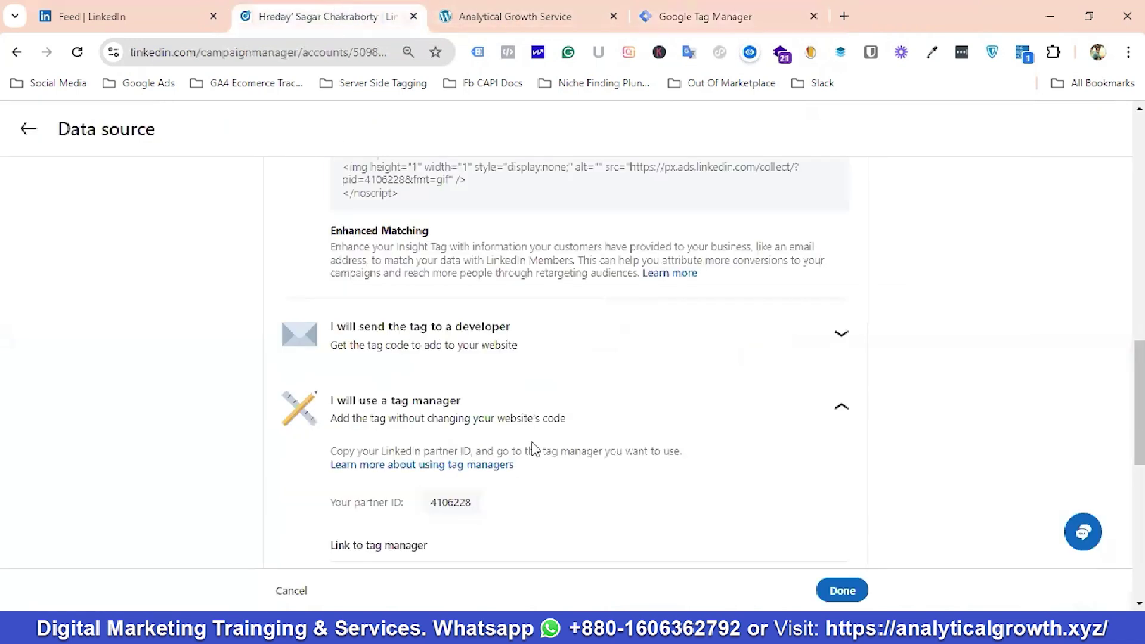
scroll(537, 449, down, 1)
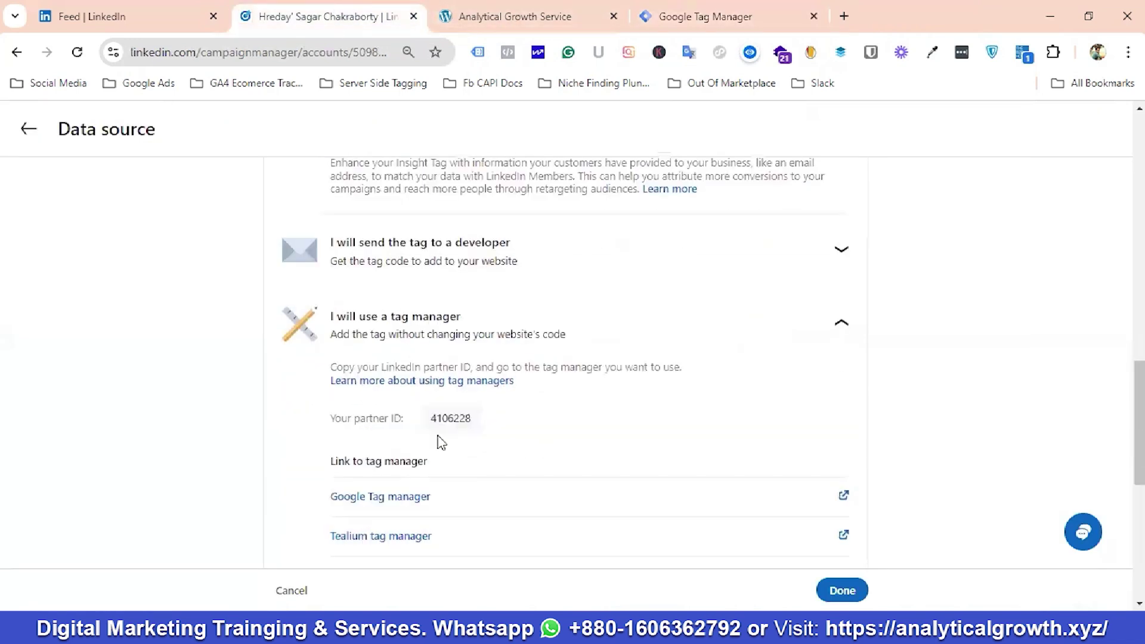
click(454, 425)
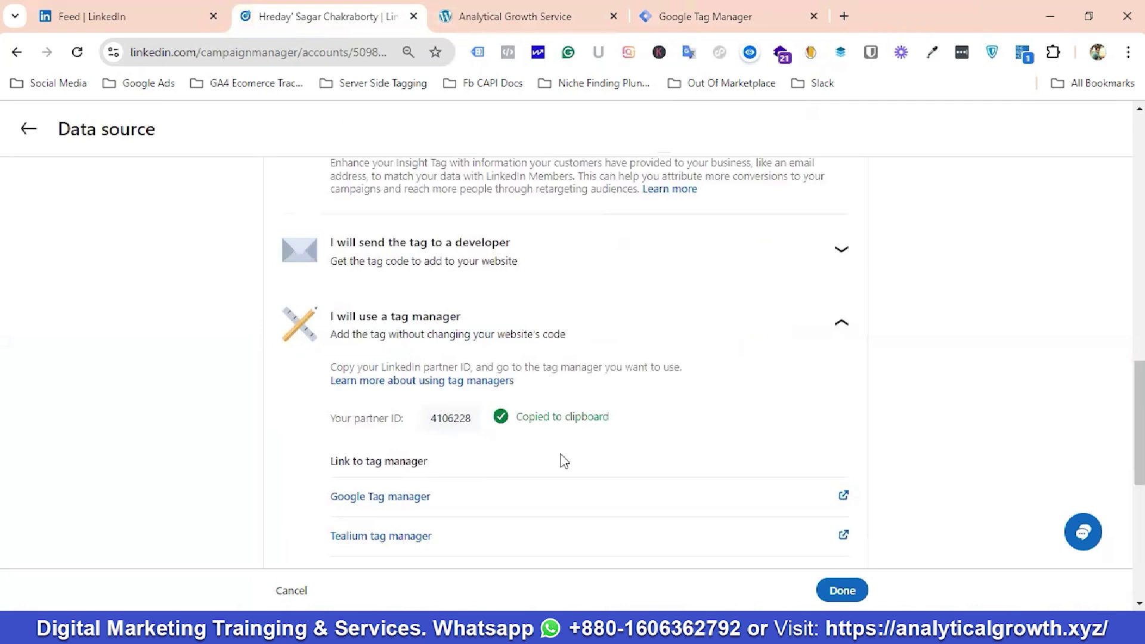
key(ctrl+4)
Paste the copied LinkedIn partner ID into the Partner ID / Insight Tag ID field.
click(350, 389)
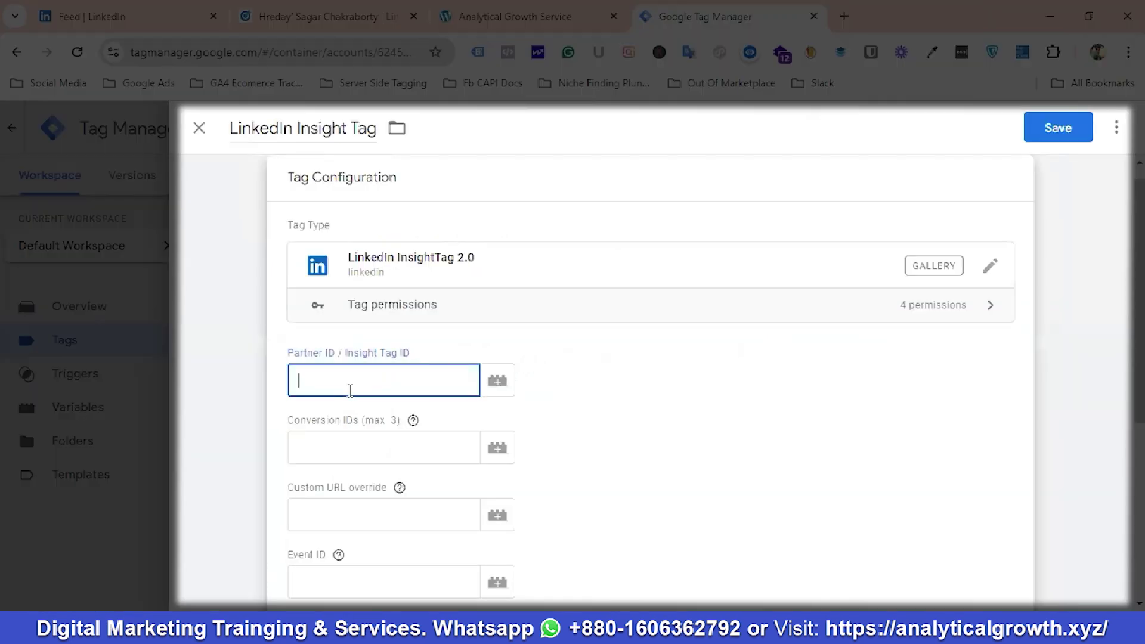
key(ctrl+v)
click(608, 377)
scroll(659, 424, down, 2)
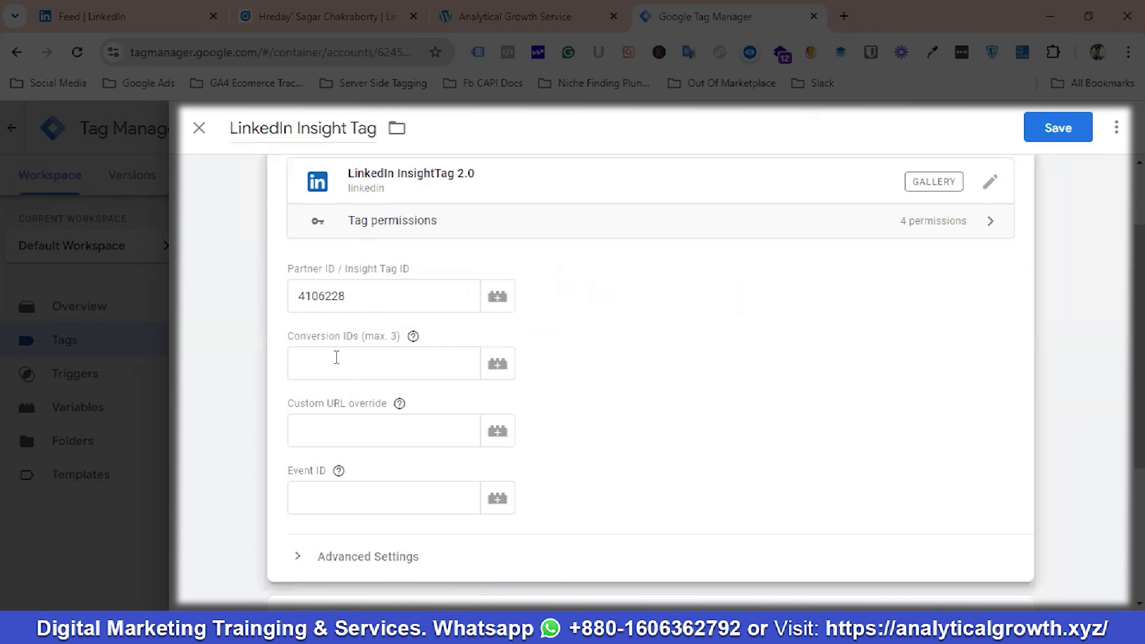
scroll(583, 457, down, 4)
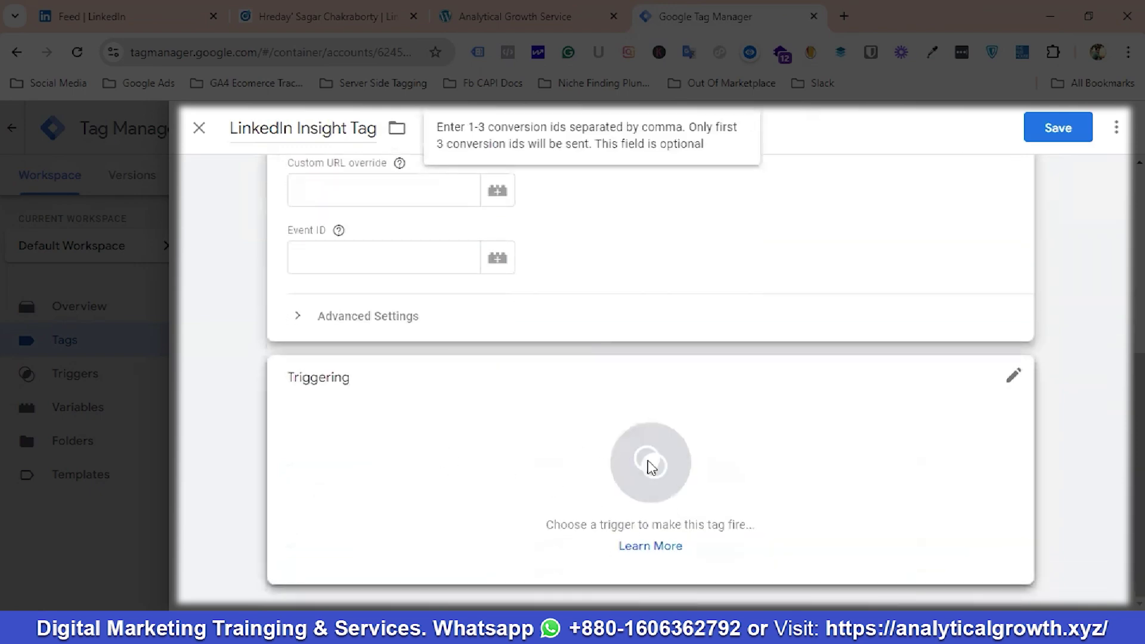
Set the tag to fire on All Pages and save it.
click(651, 464)
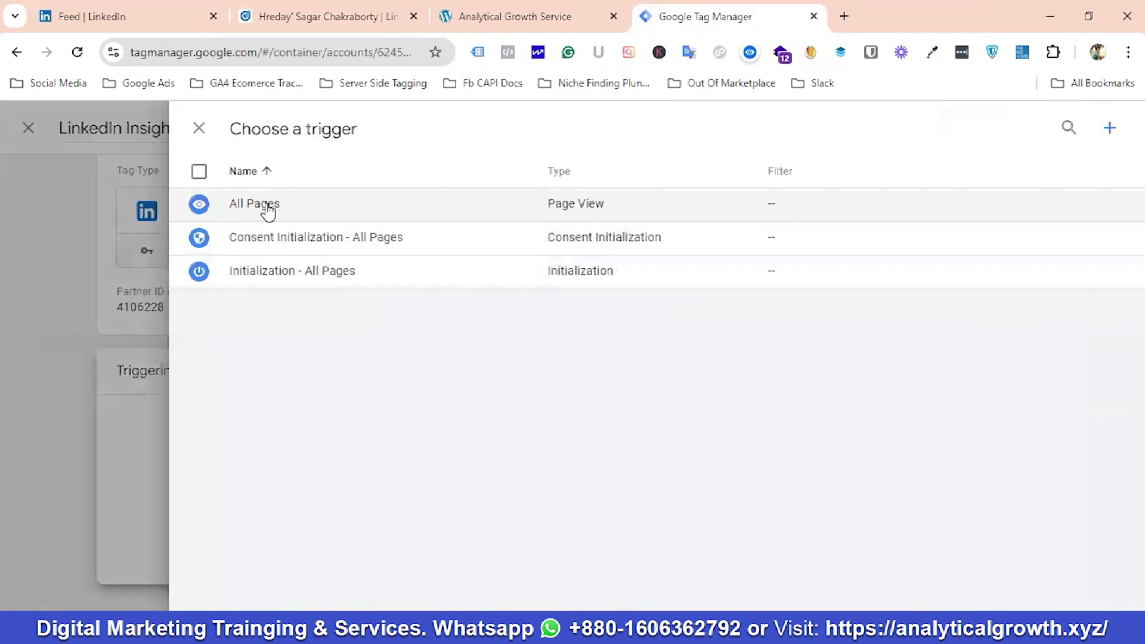
click(268, 209)
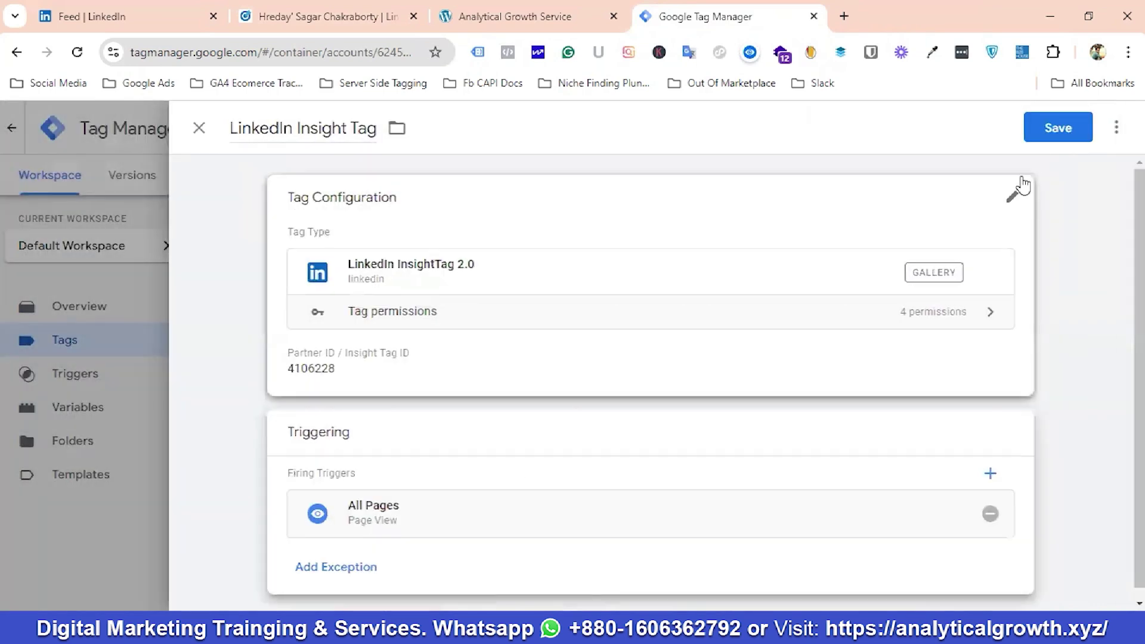
click(1062, 133)
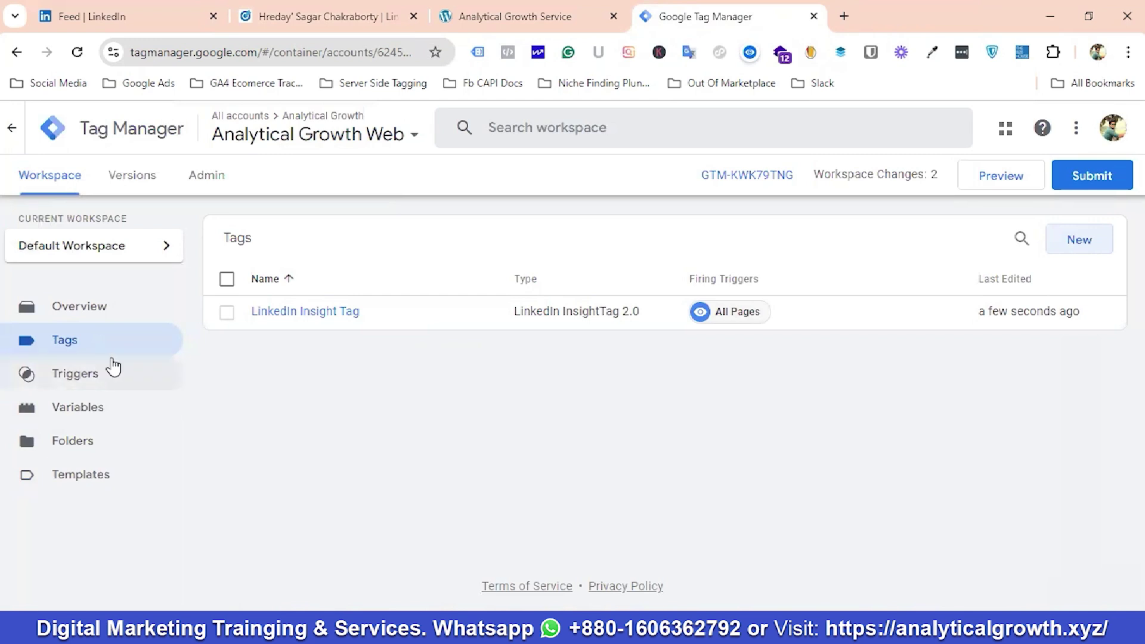
Start Preview and connect Tag Assistant to the WordPress roofing site's copied URL.
click(1008, 180)
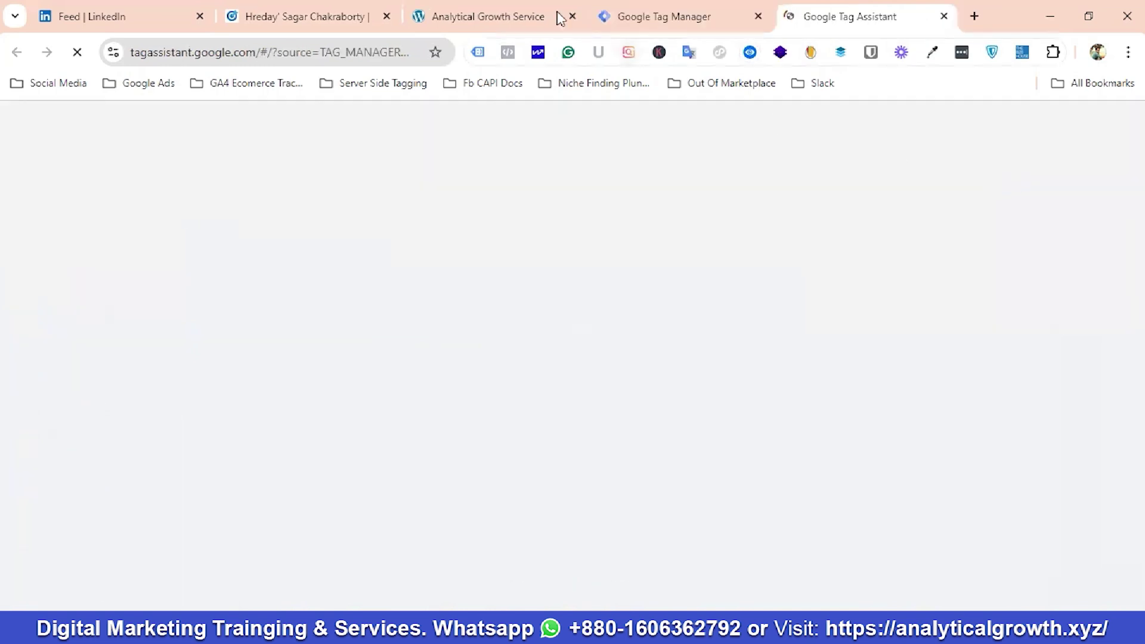
click(557, 16)
right_click(276, 52)
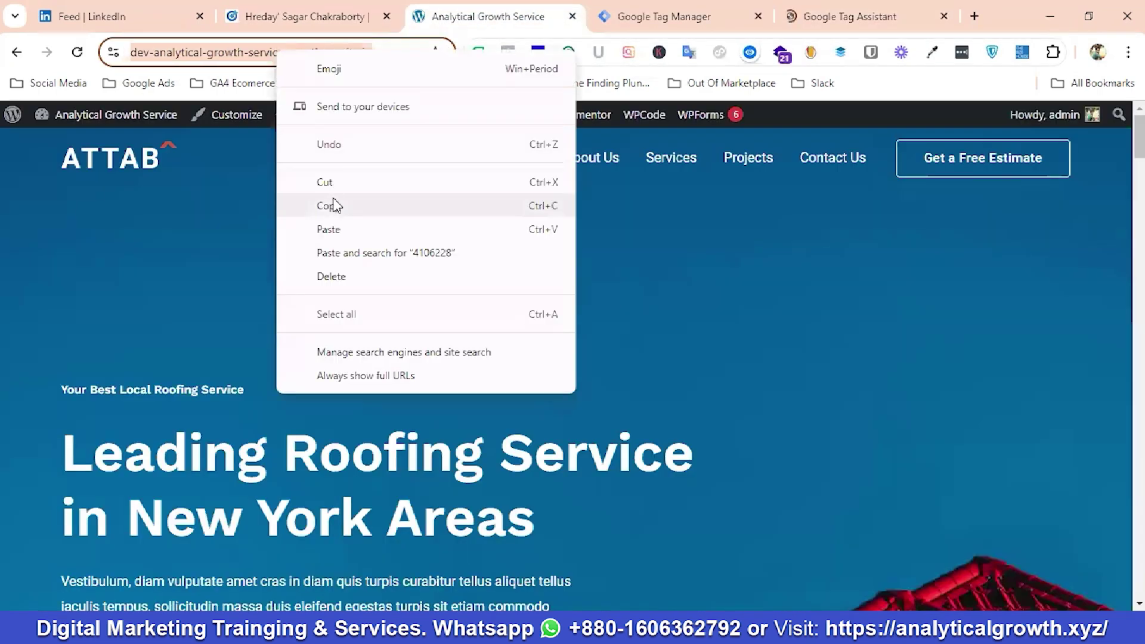
click(331, 209)
click(847, 15)
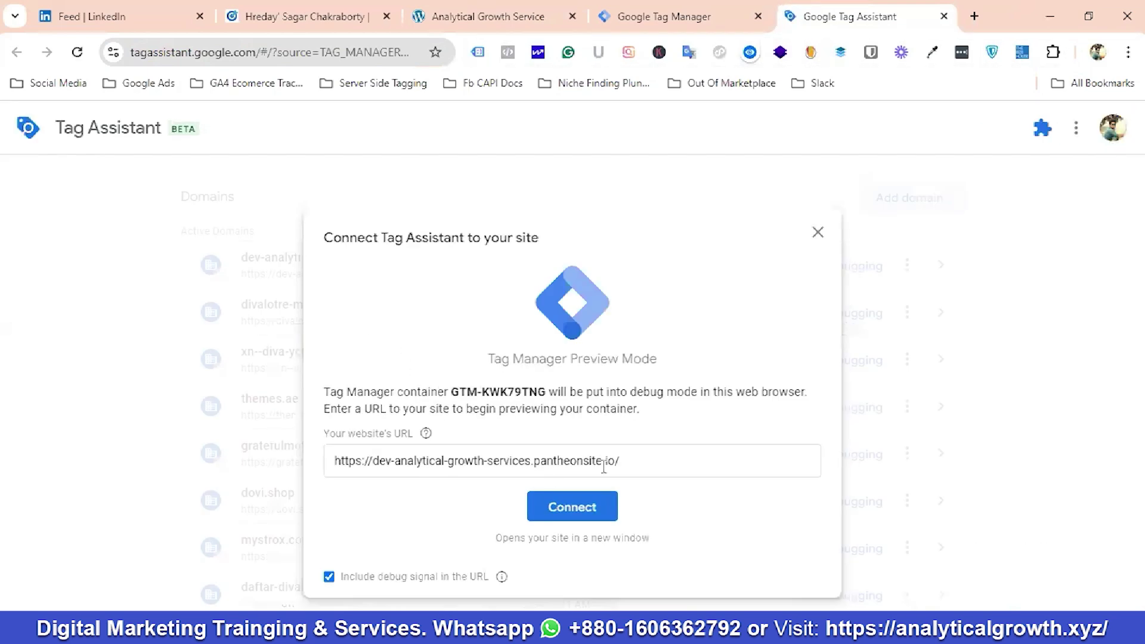
click(574, 512)
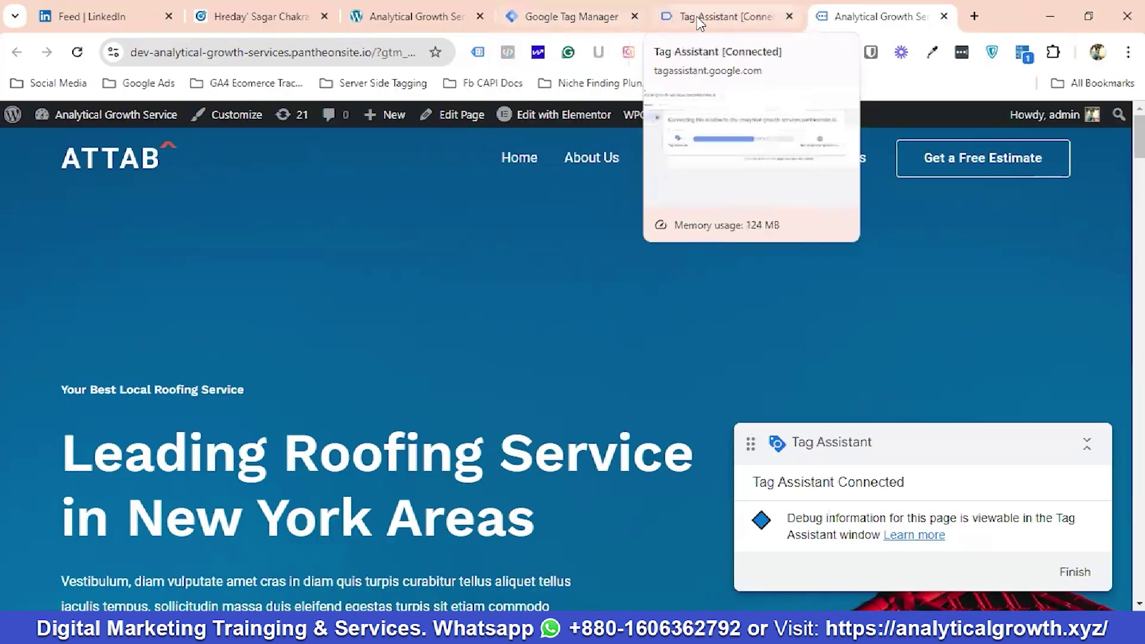
Check the Tag Assistant summary shows LinkedIn Insight Tag fired once, then return to Tag Manager.
click(699, 19)
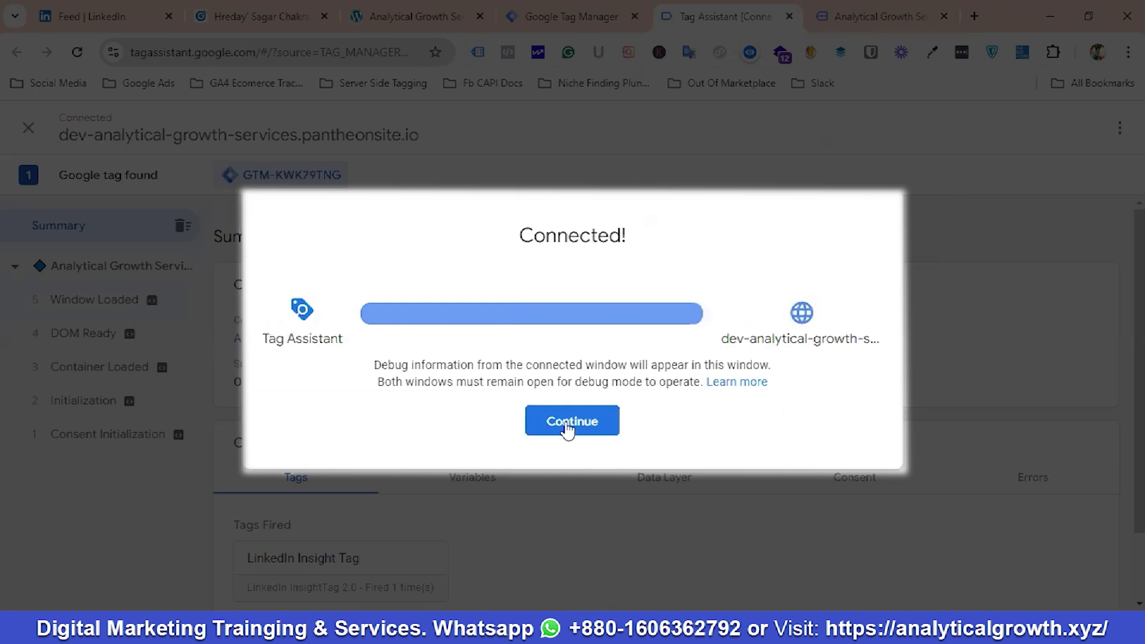
click(568, 425)
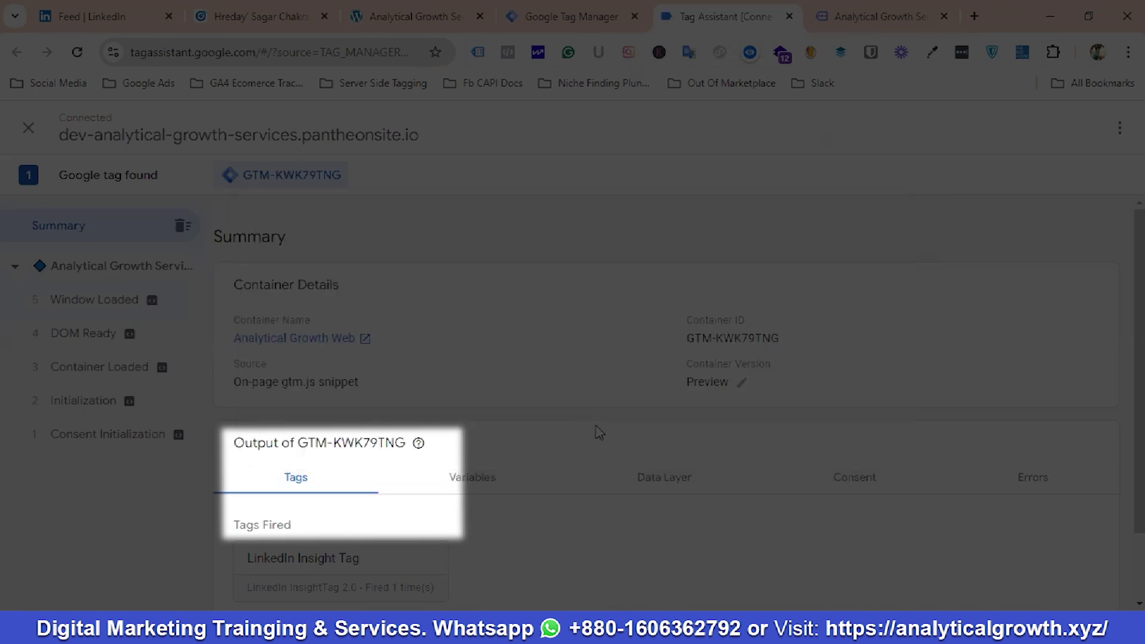
scroll(510, 369, down, 2)
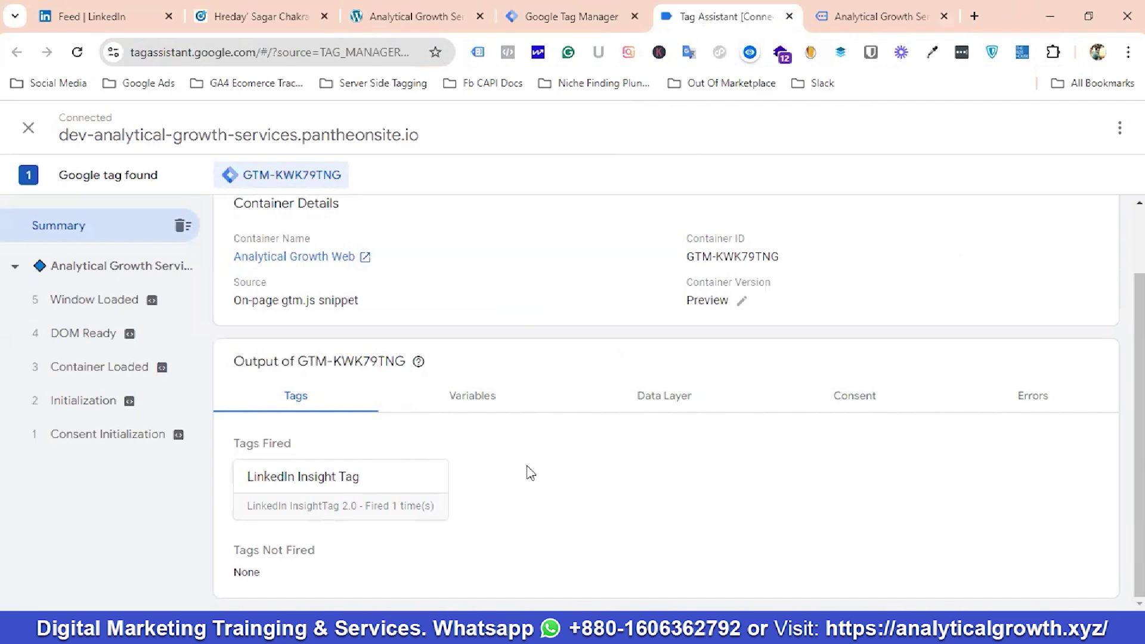
scroll(465, 469, up, 2)
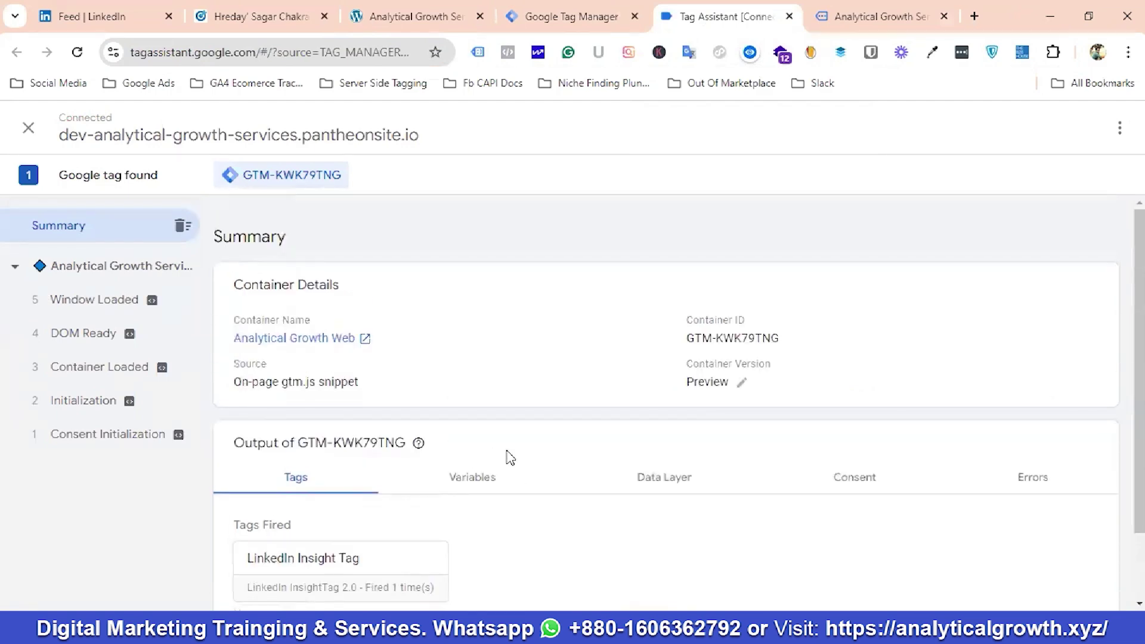
click(559, 16)
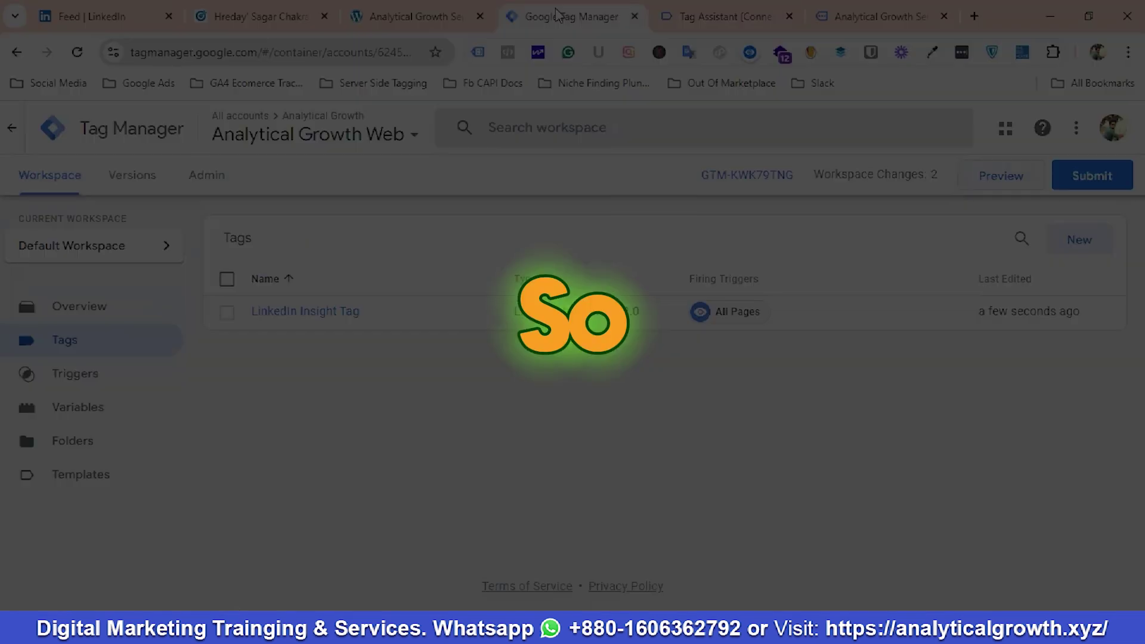
Switch to the Analytical Growth Service WordPress site's home page.
click(413, 14)
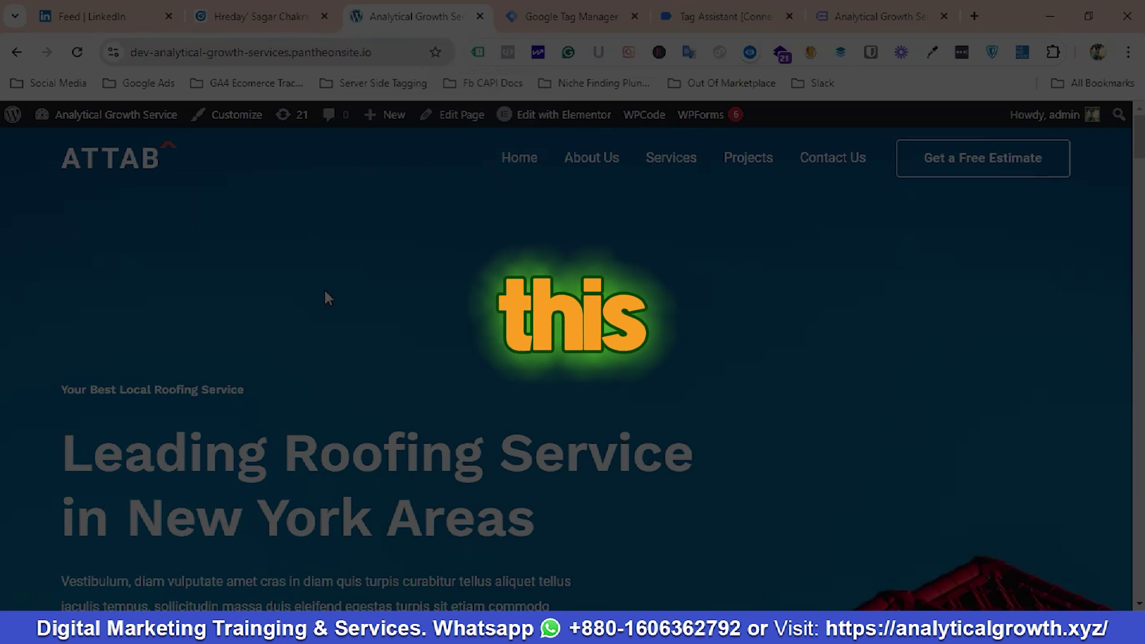